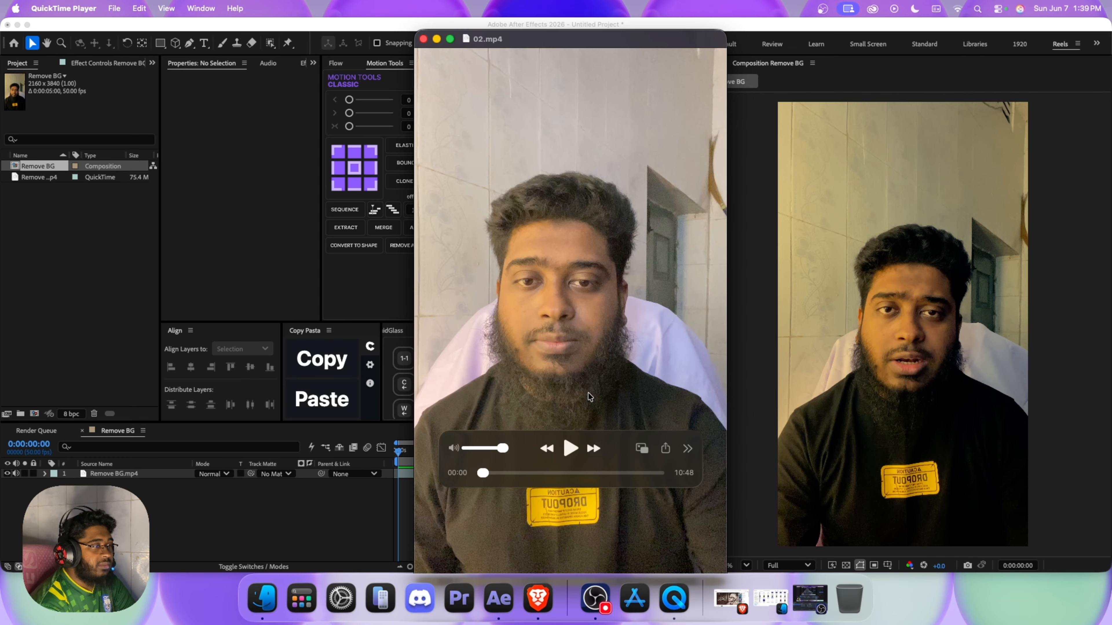
Step: Activate the Object Matte Tool and check which selection and refinement tools are grouped with it
click(292, 183)
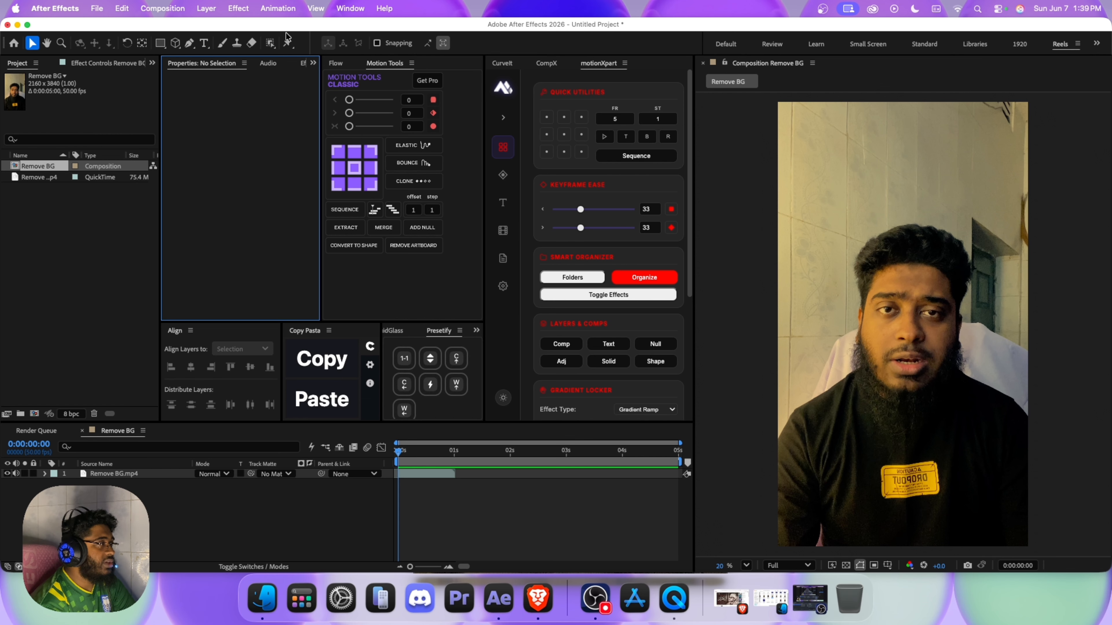
click(270, 42)
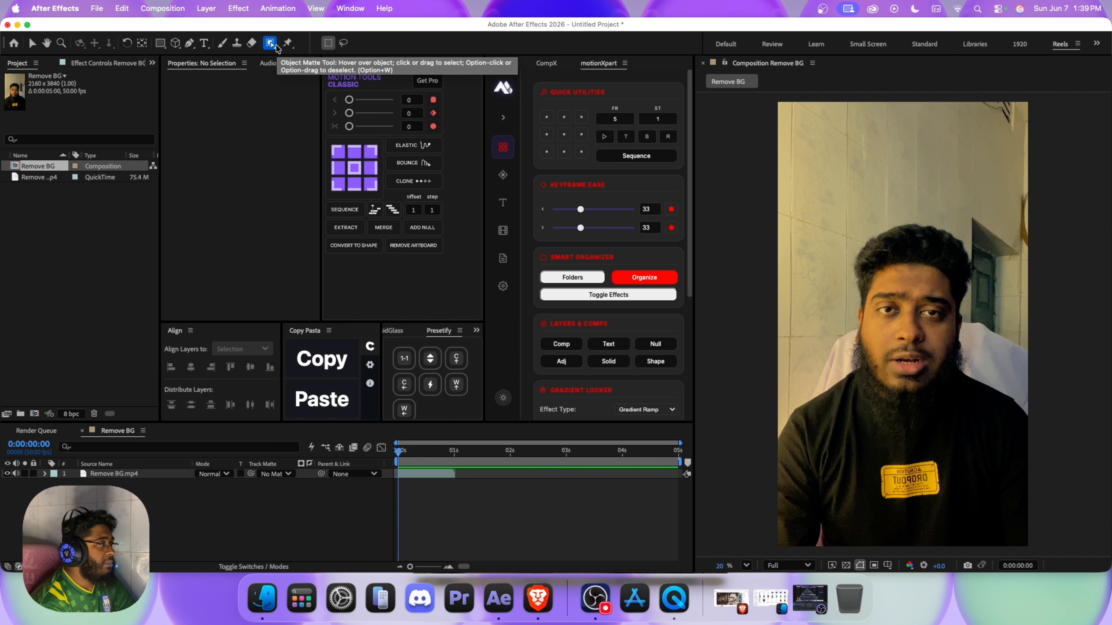
click(276, 46)
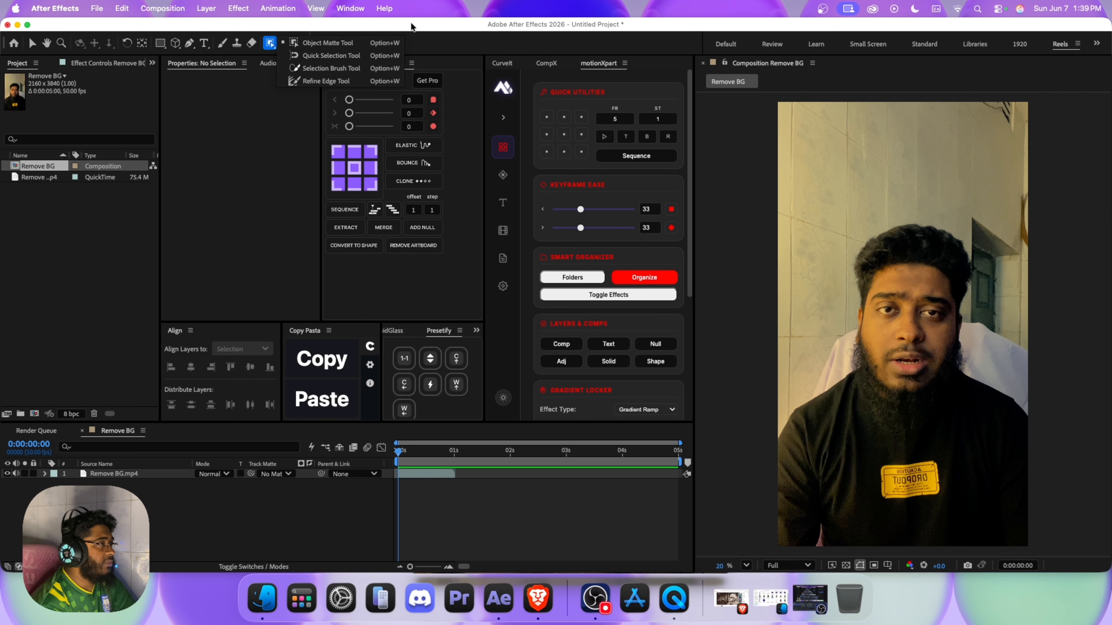
click(442, 37)
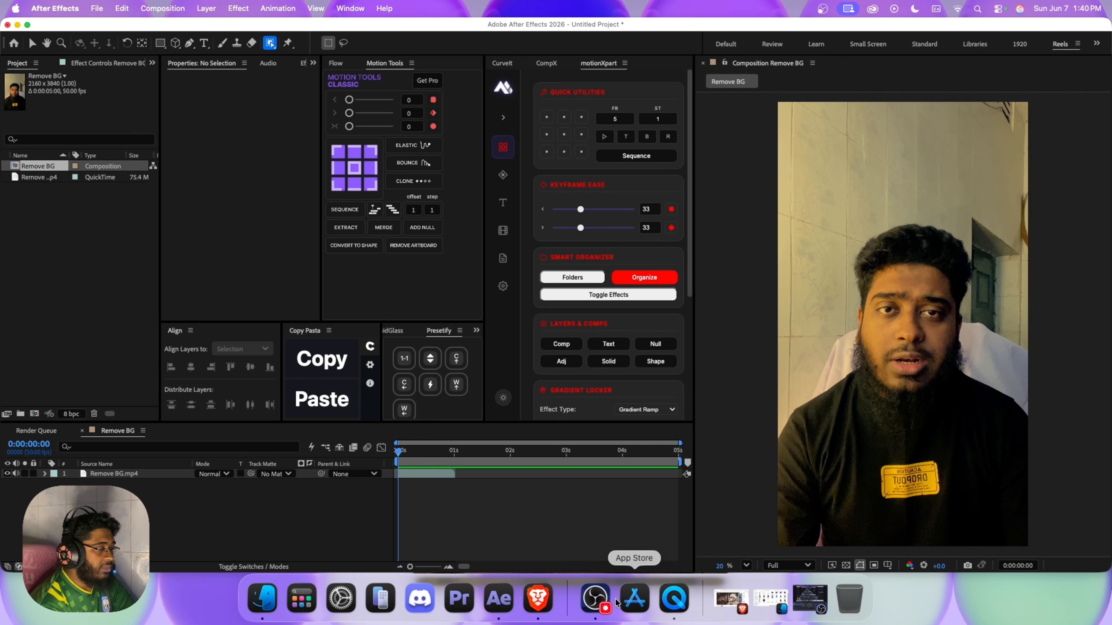
Step: Switch to QuickTime Player to view the 02.mp4 footage and minimize its window
click(675, 600)
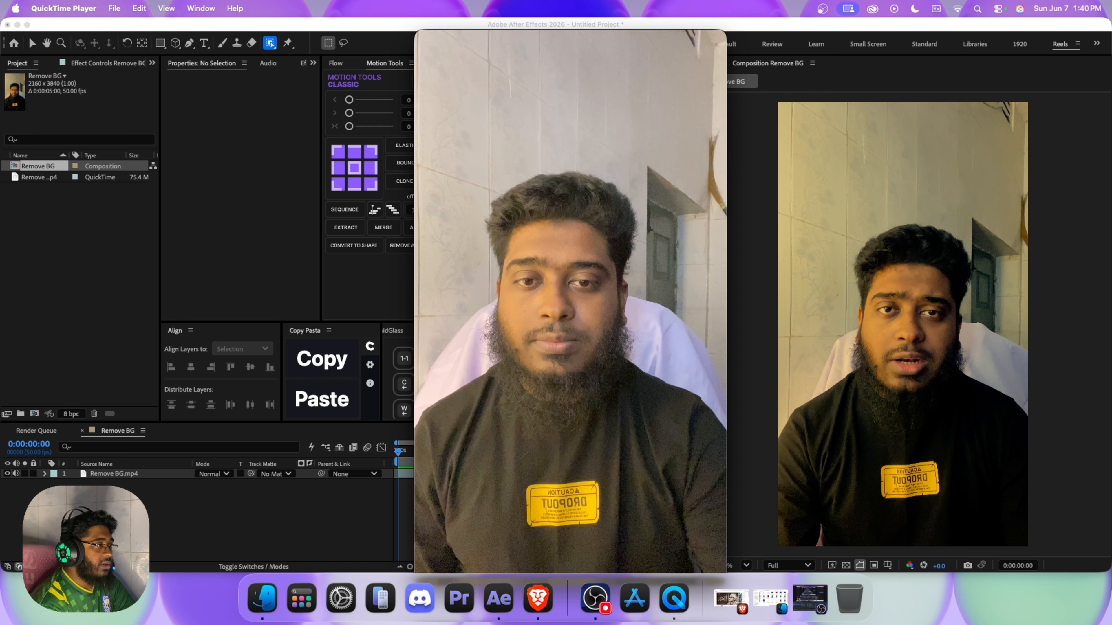
mouse_move(572, 315)
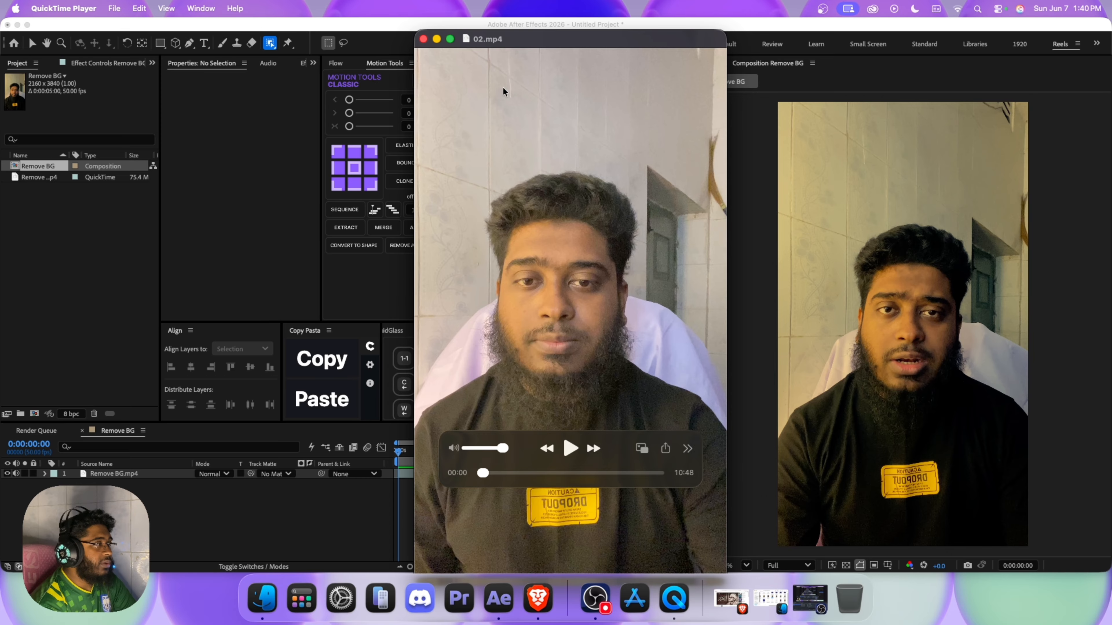
click(437, 39)
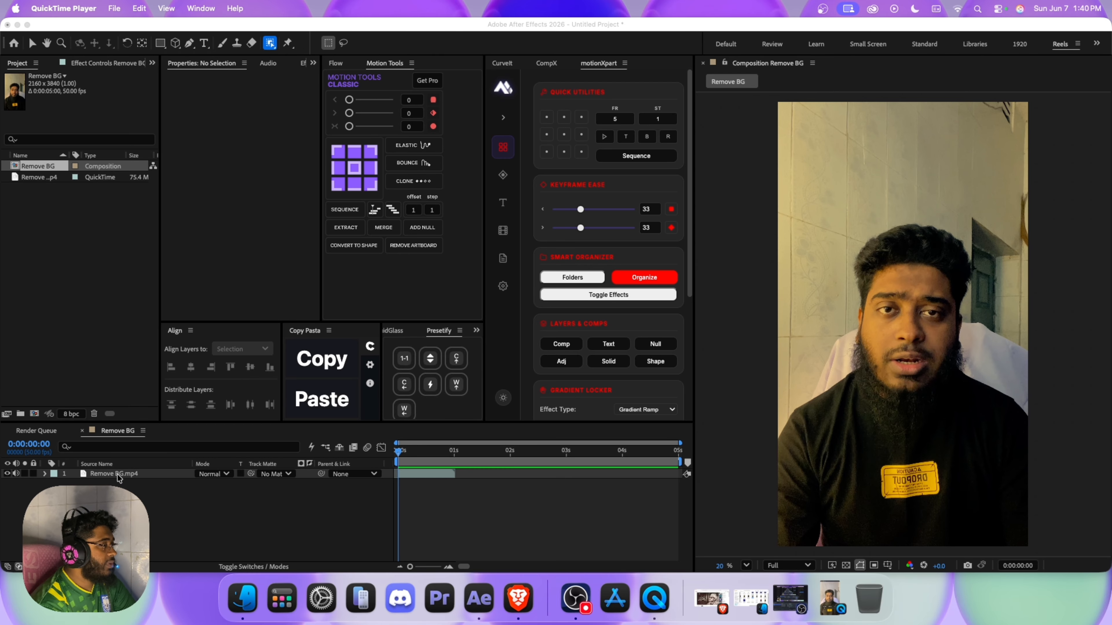
Step: Activate the Object Matte Tool and select the Remove BG.mp4 layer in the timeline
click(268, 46)
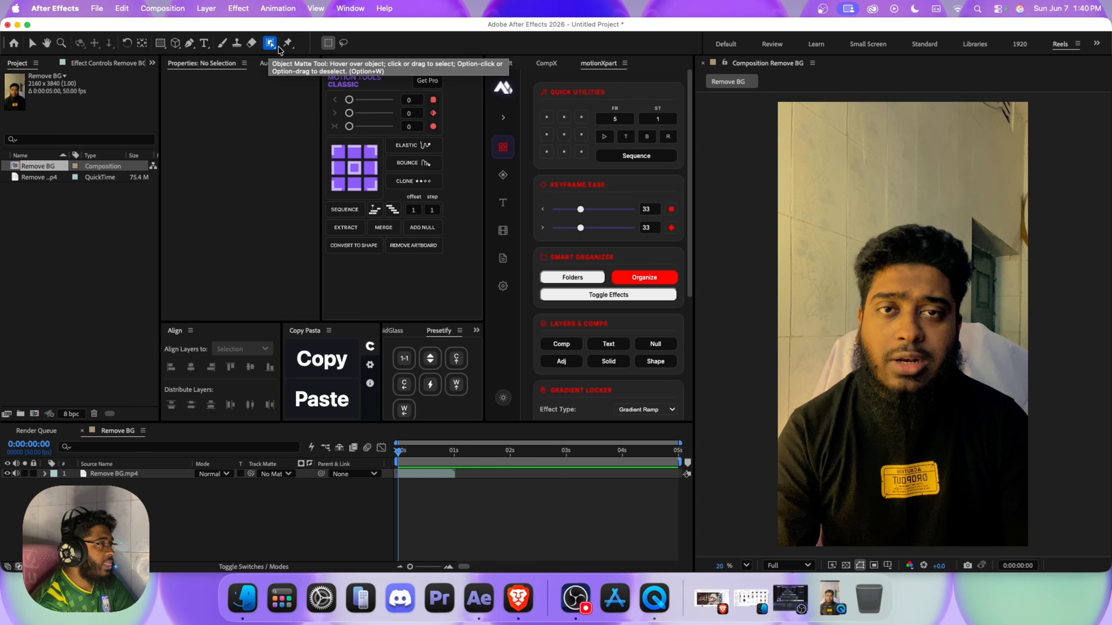
click(271, 44)
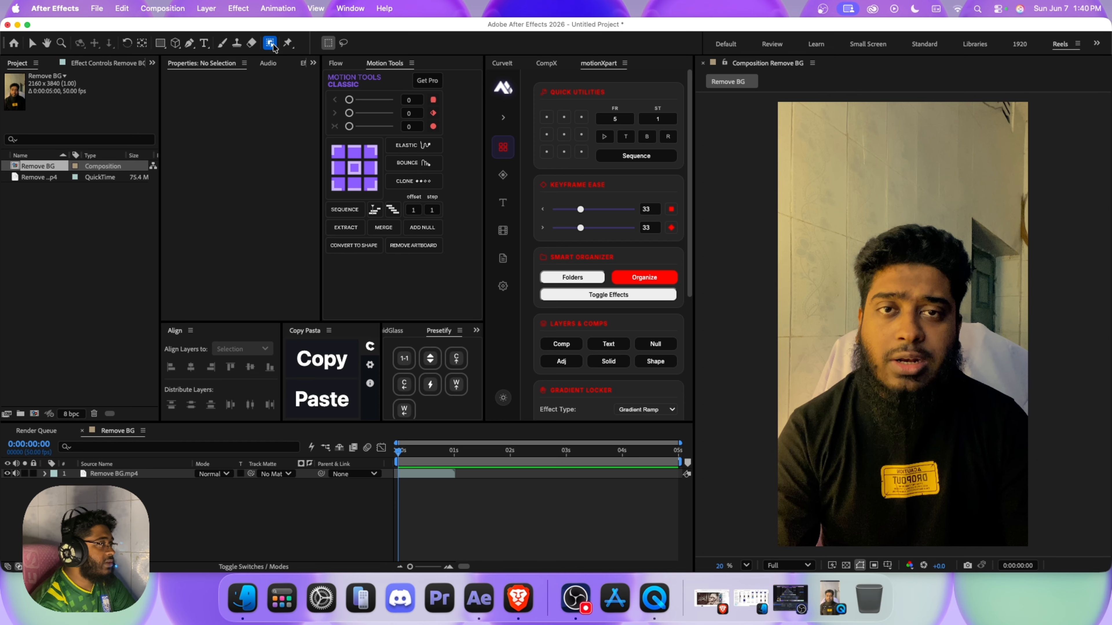
click(139, 475)
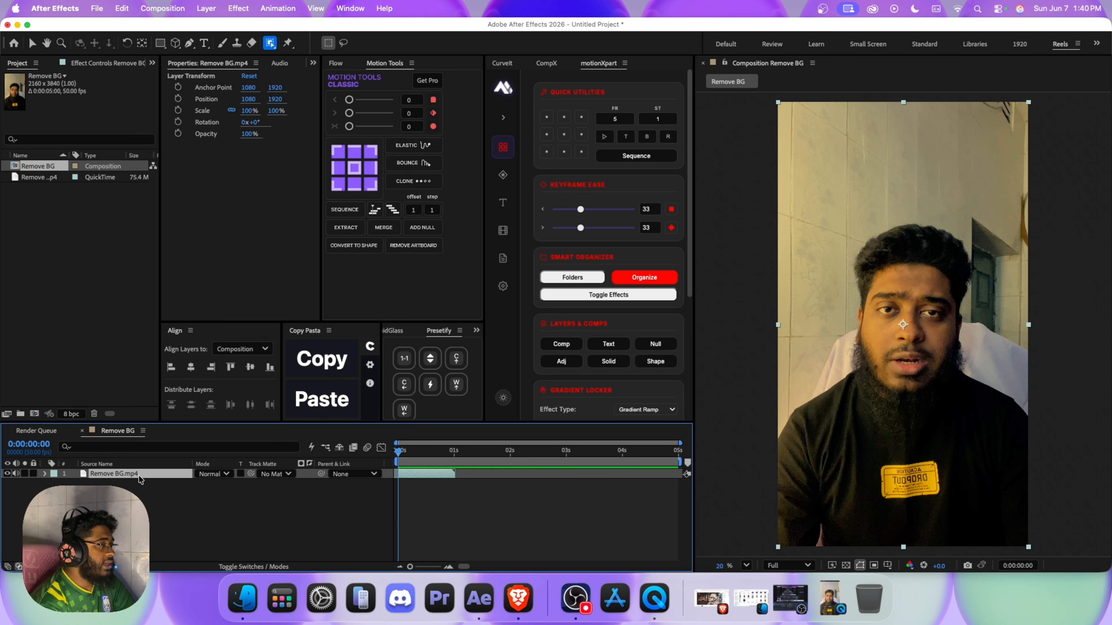
Step: Switch to the 1920 workspace and open the Remove BG.mp4 layer in a widened Layer viewer beside the composition
click(353, 8)
mouse_move(368, 30)
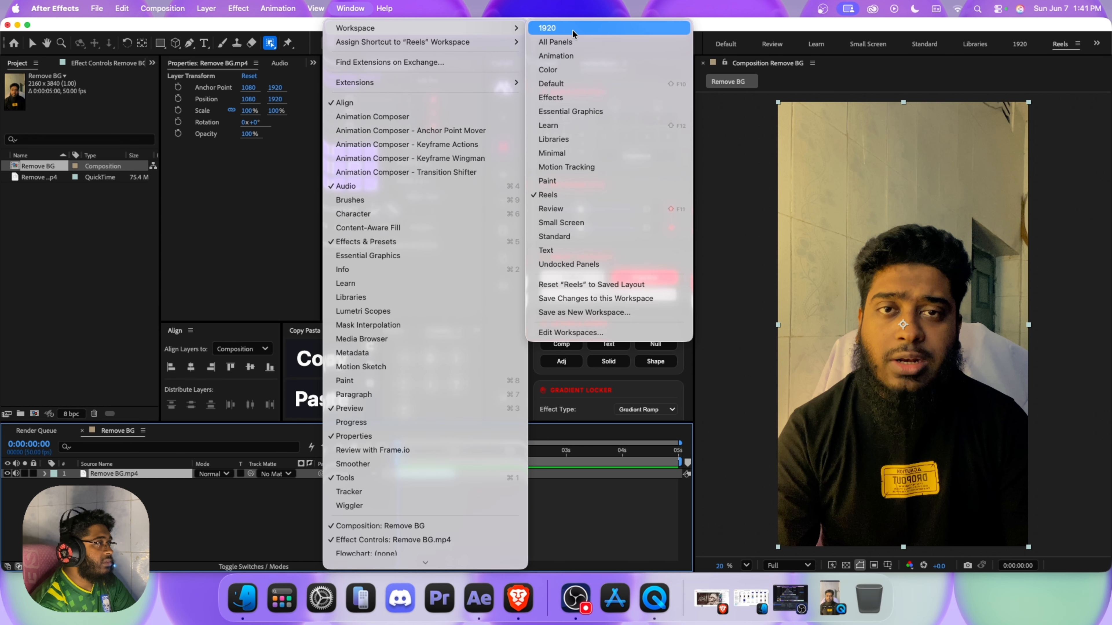
click(547, 28)
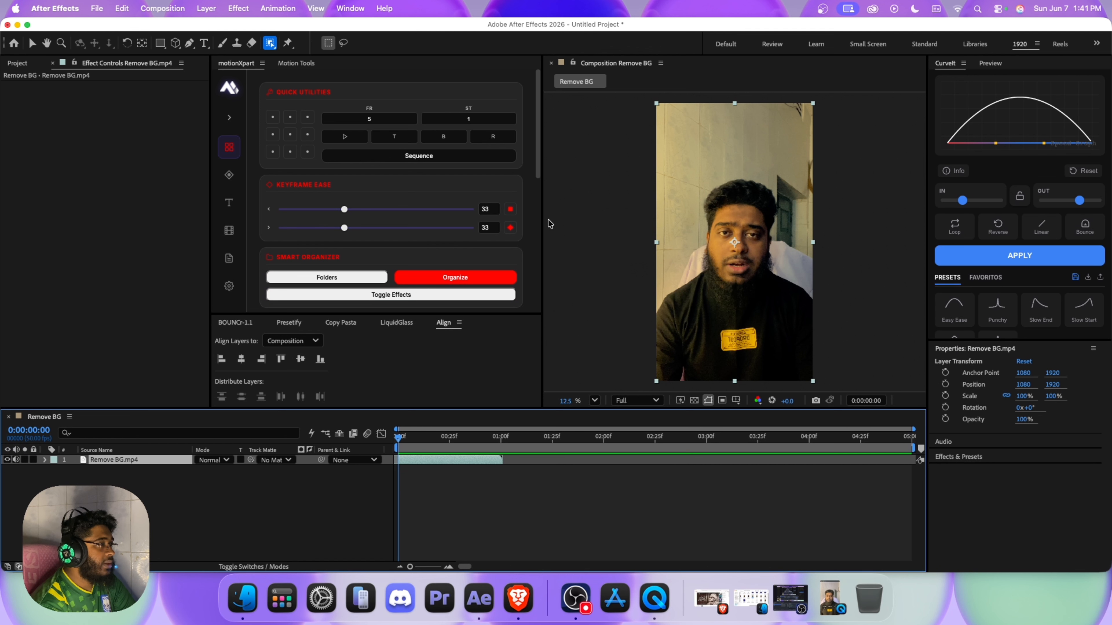
drag(543, 222, 423, 230)
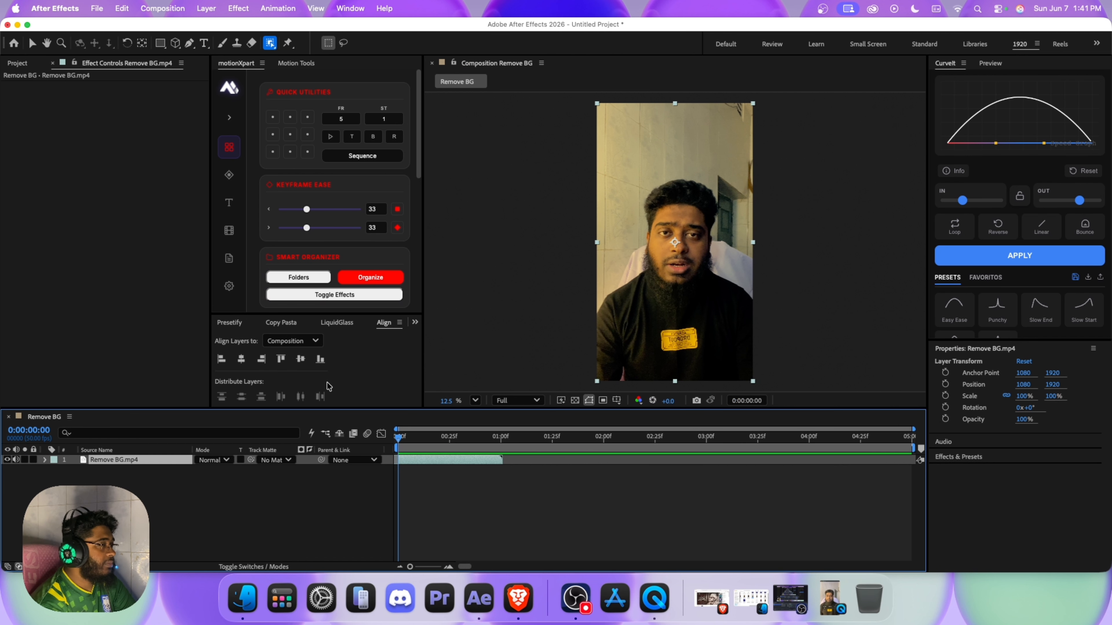
double_click(113, 460)
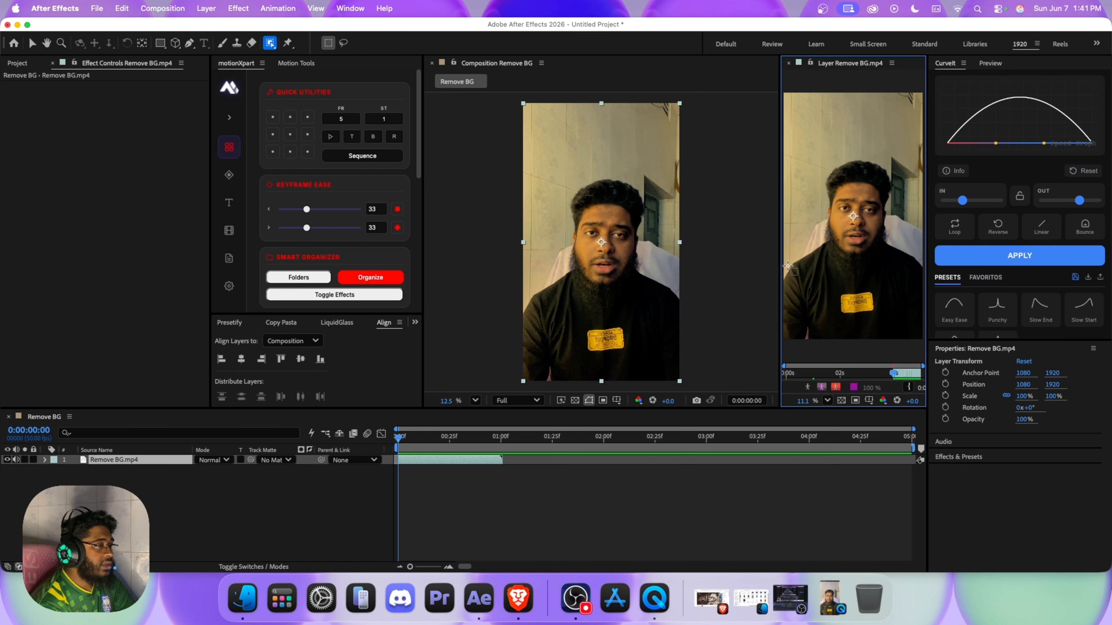
drag(780, 265, 645, 265)
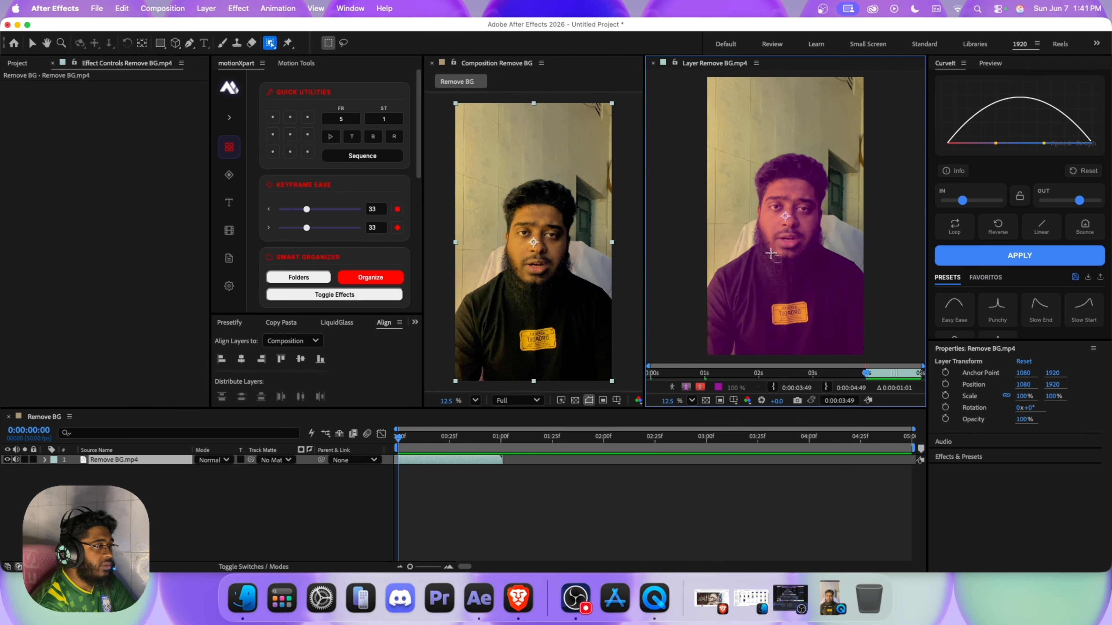
Step: Try an object matte of the man on the Remove BG.mp4 layer and delete the Object Matte effect
click(803, 279)
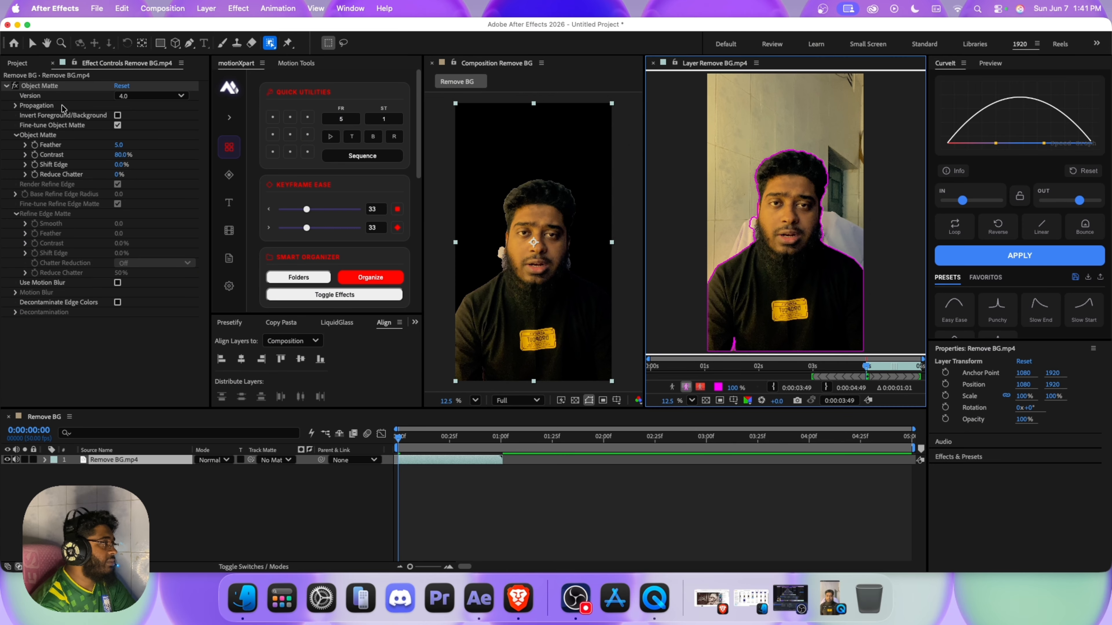
click(51, 90)
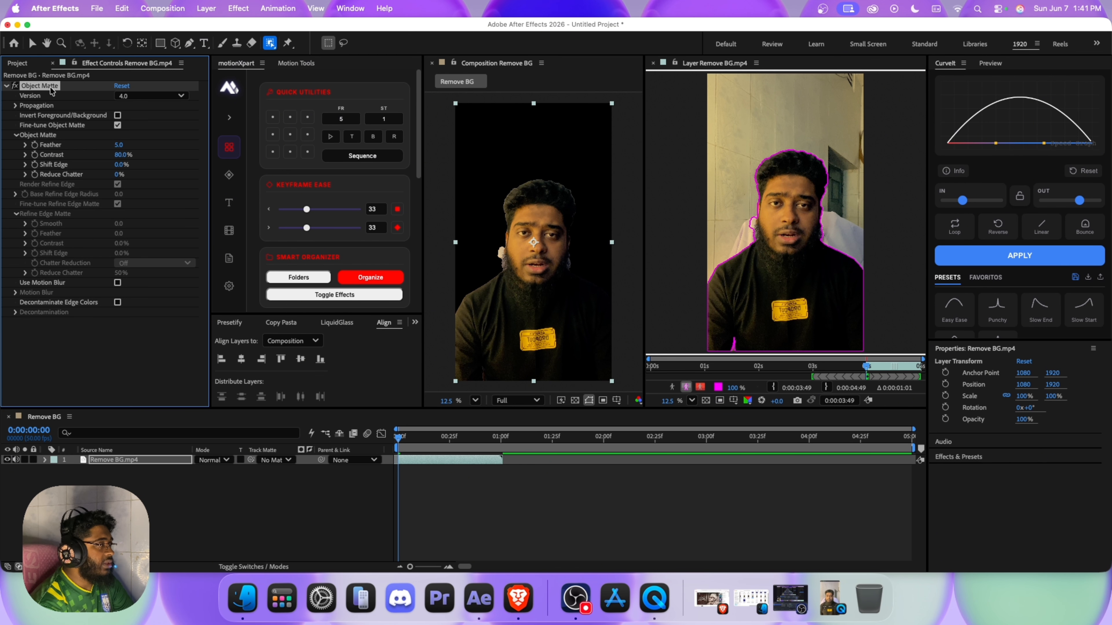
key(Delete)
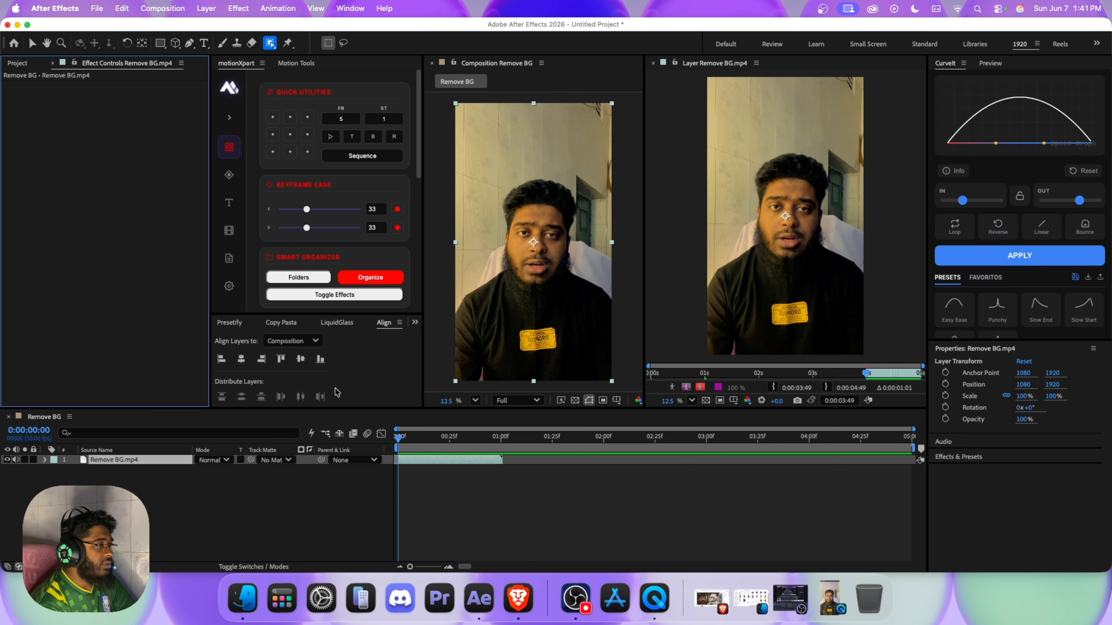
Step: Create an object matte of the man and subtract the white chair cover patch beside his face from it
click(786, 285)
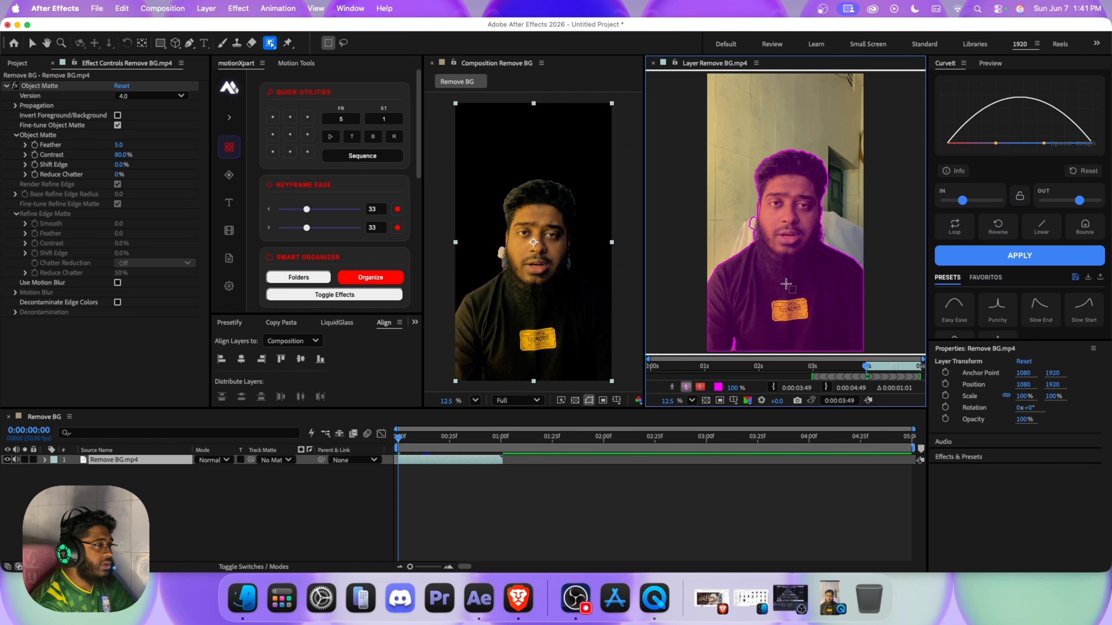
scroll(753, 223, up, 4)
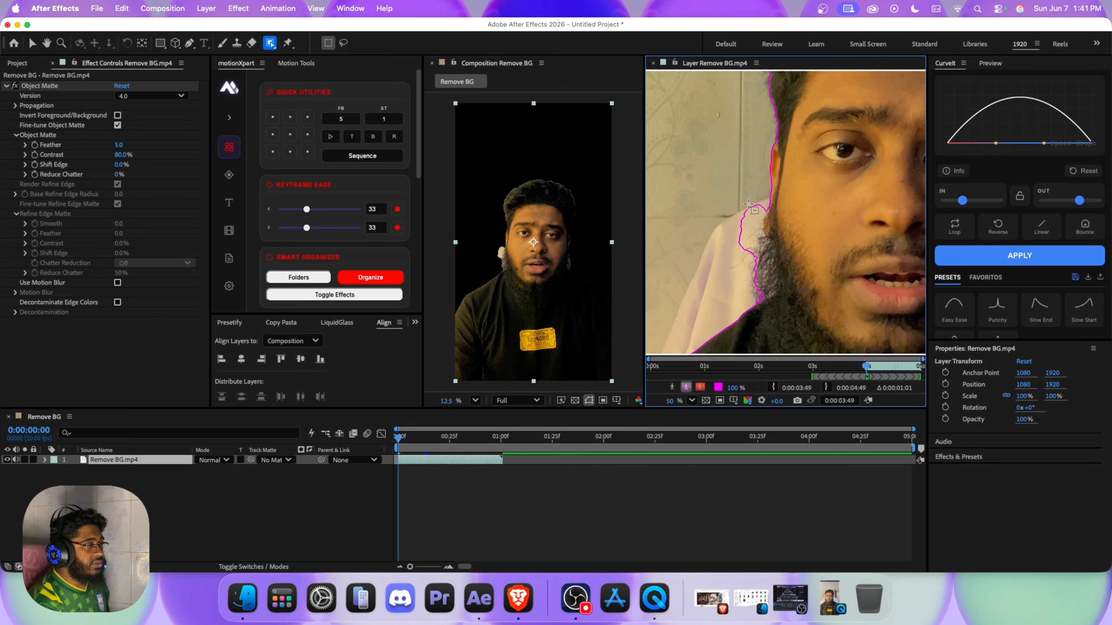
drag(762, 202, 722, 258)
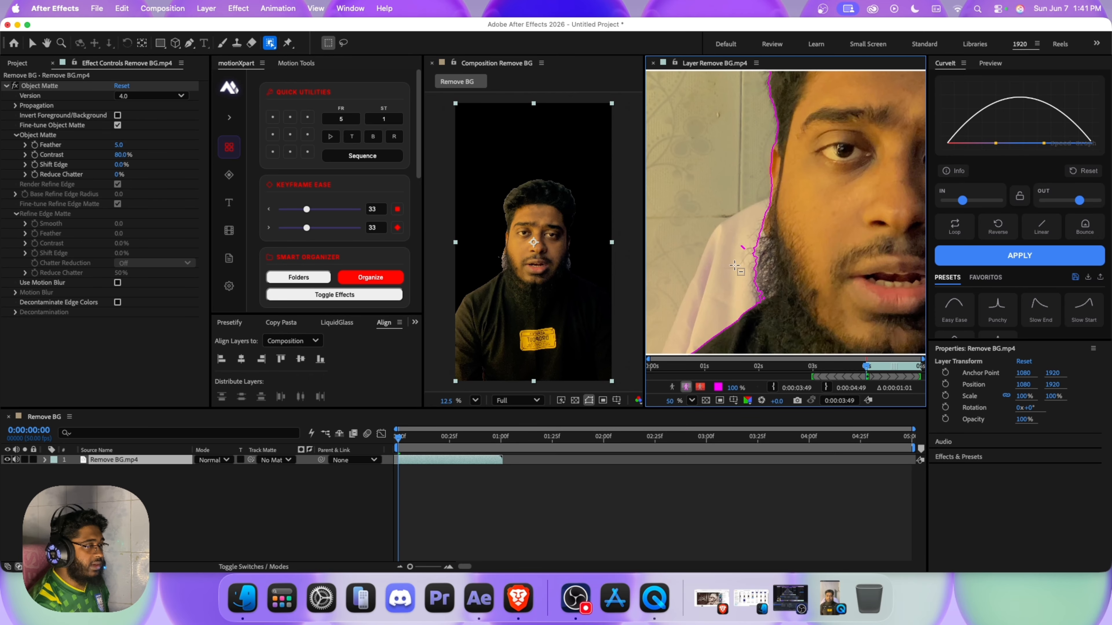
drag(747, 240, 740, 256)
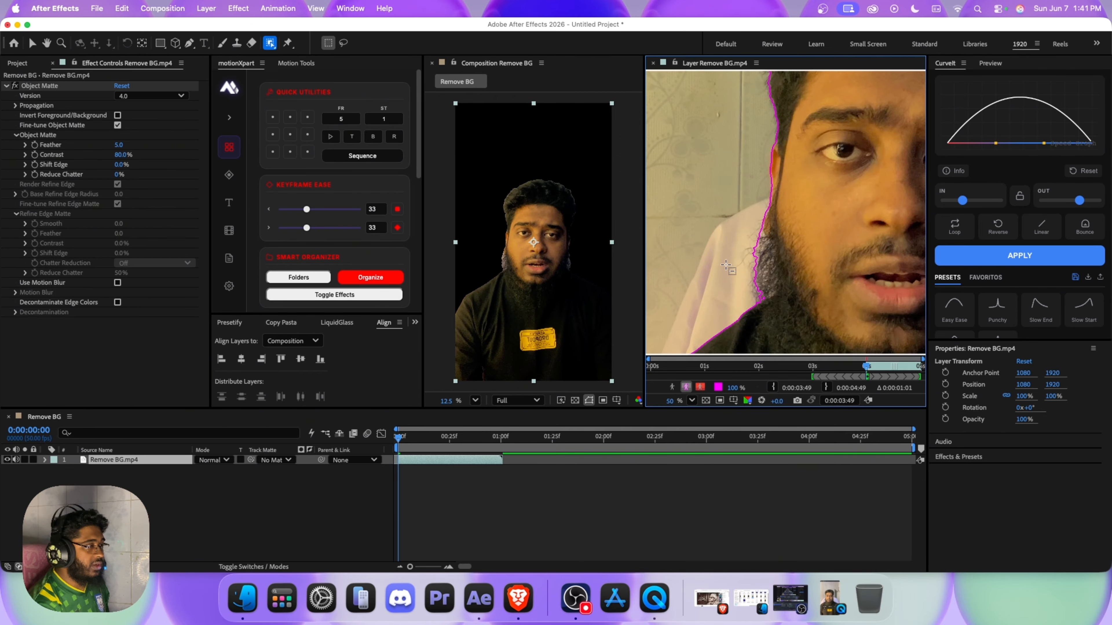
scroll(730, 250, down, 5)
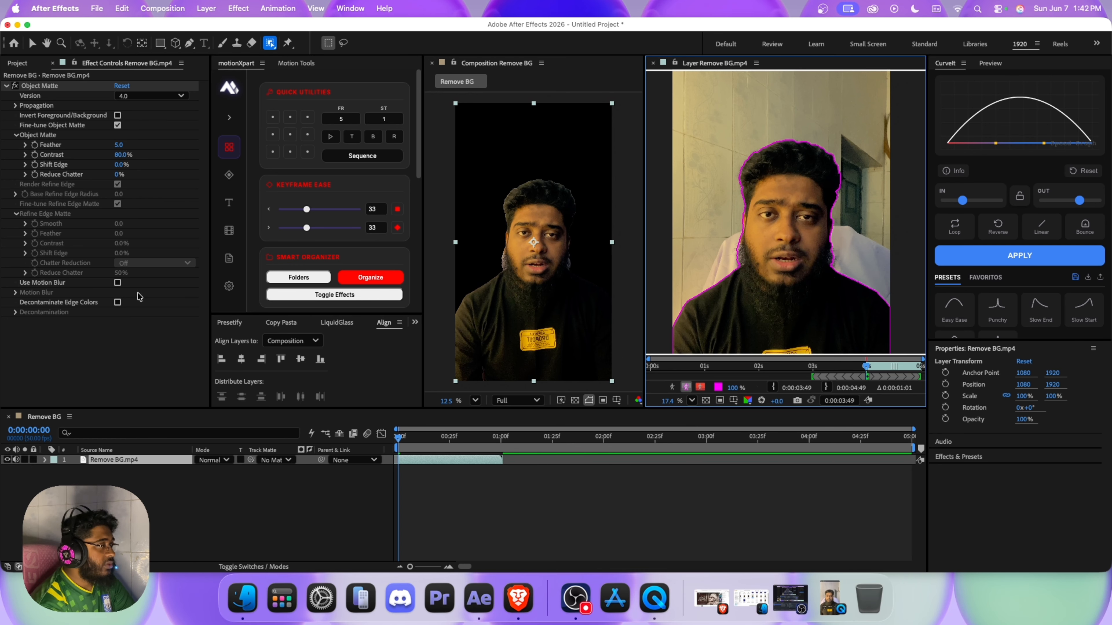
Step: Replace the Object Matte effect with a fresh matte of the man created at 0:00:01:00
click(38, 87)
key(Delete)
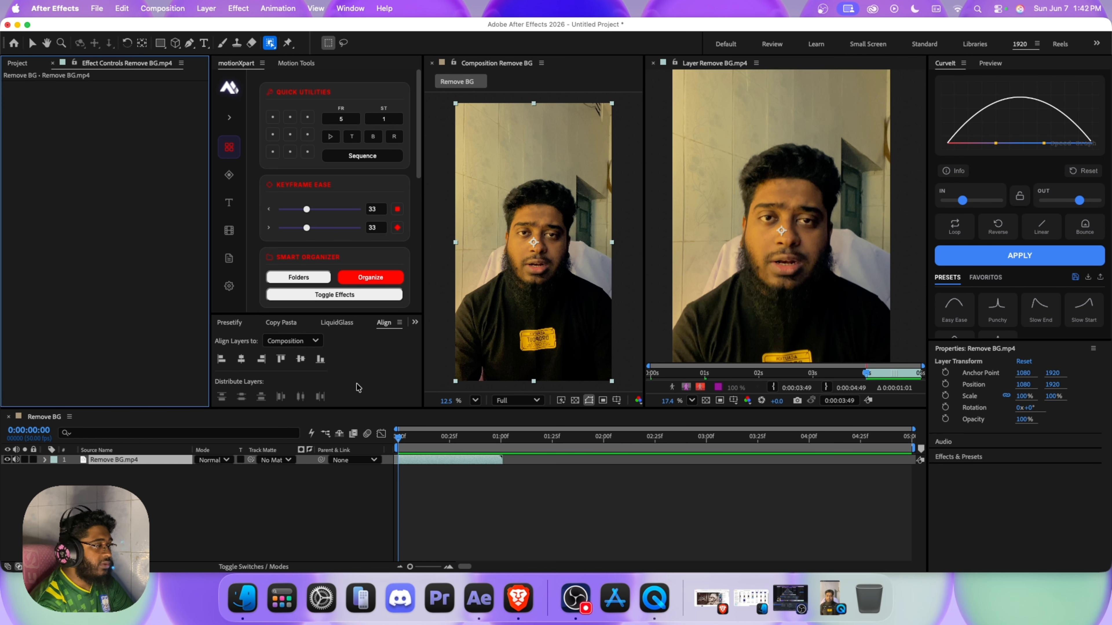
click(470, 438)
drag(470, 442, 501, 441)
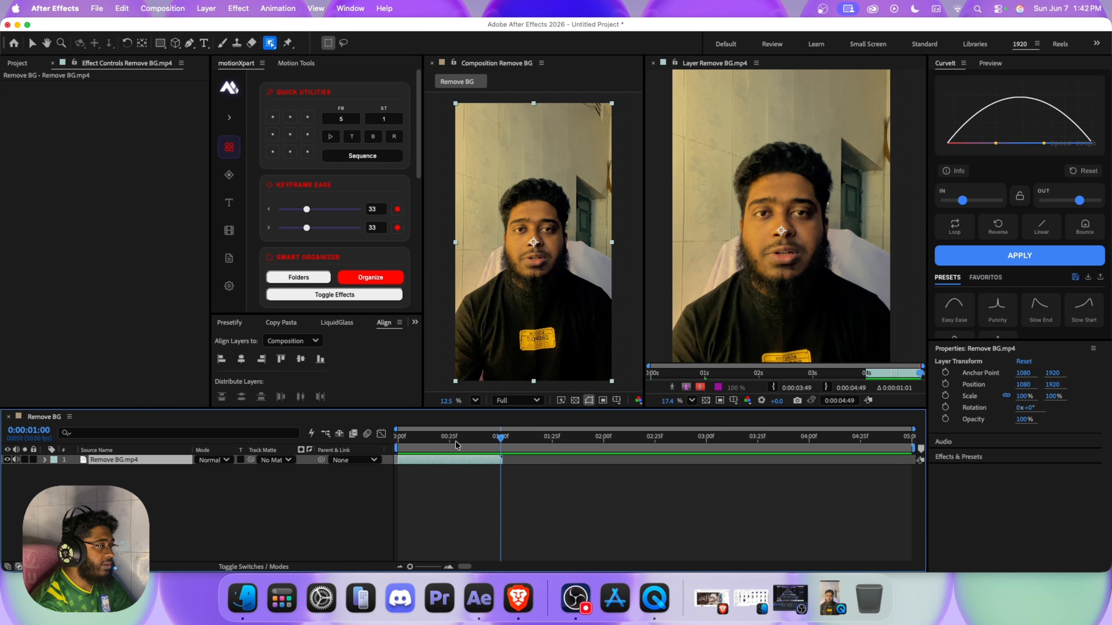
click(775, 276)
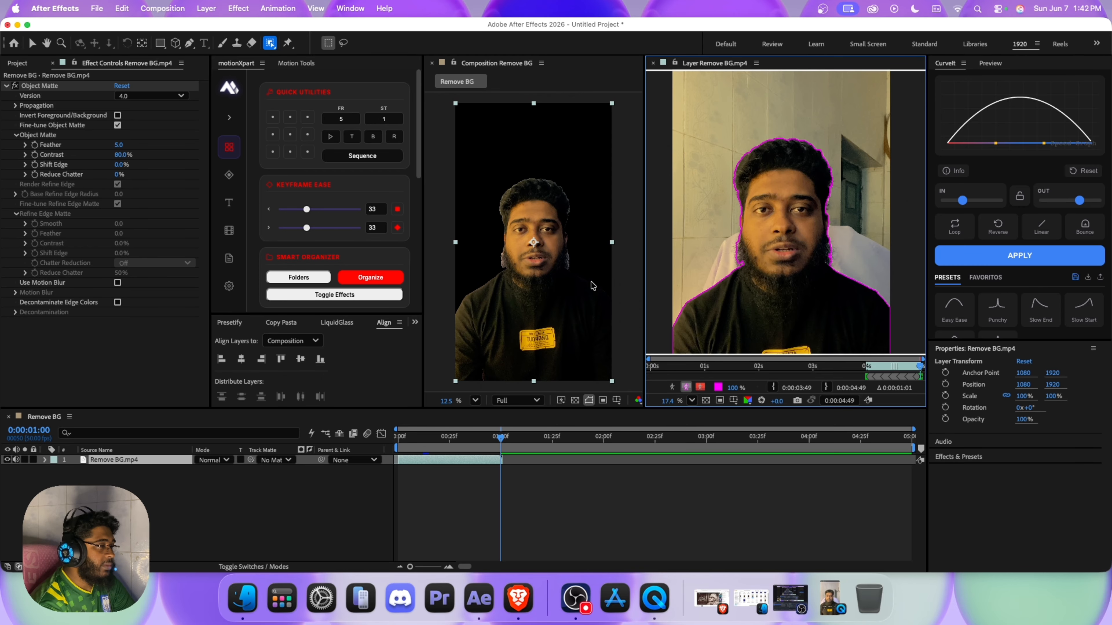
Step: Use the Refine Edge Tool to refine the matte edge at the shoulder's outer end, beside the left border of the clip
scroll(760, 266, down, 3)
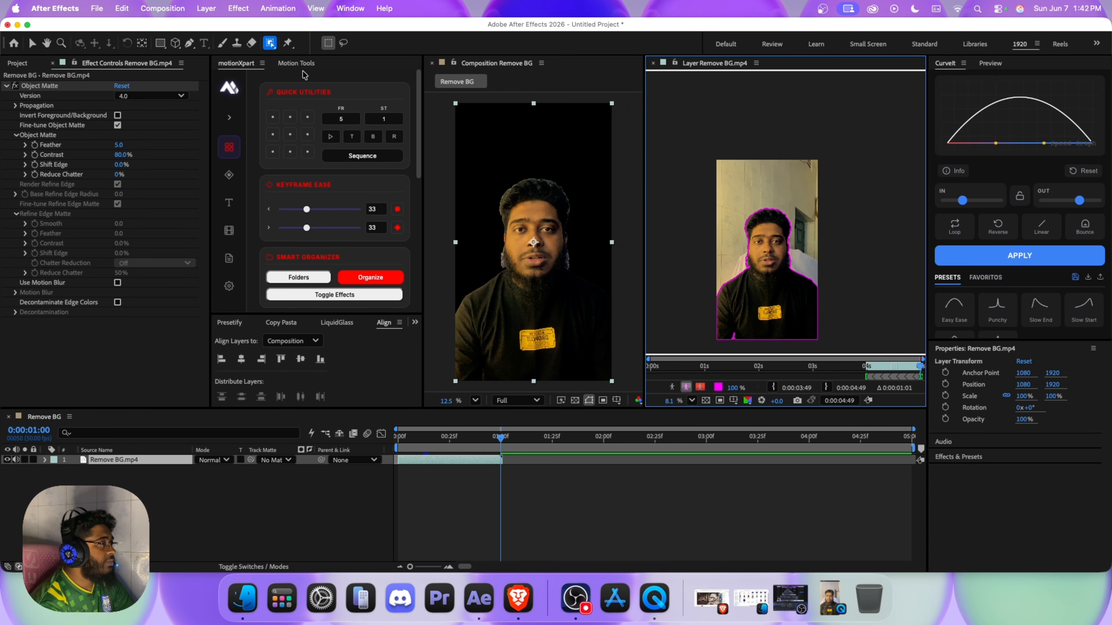
click(271, 44)
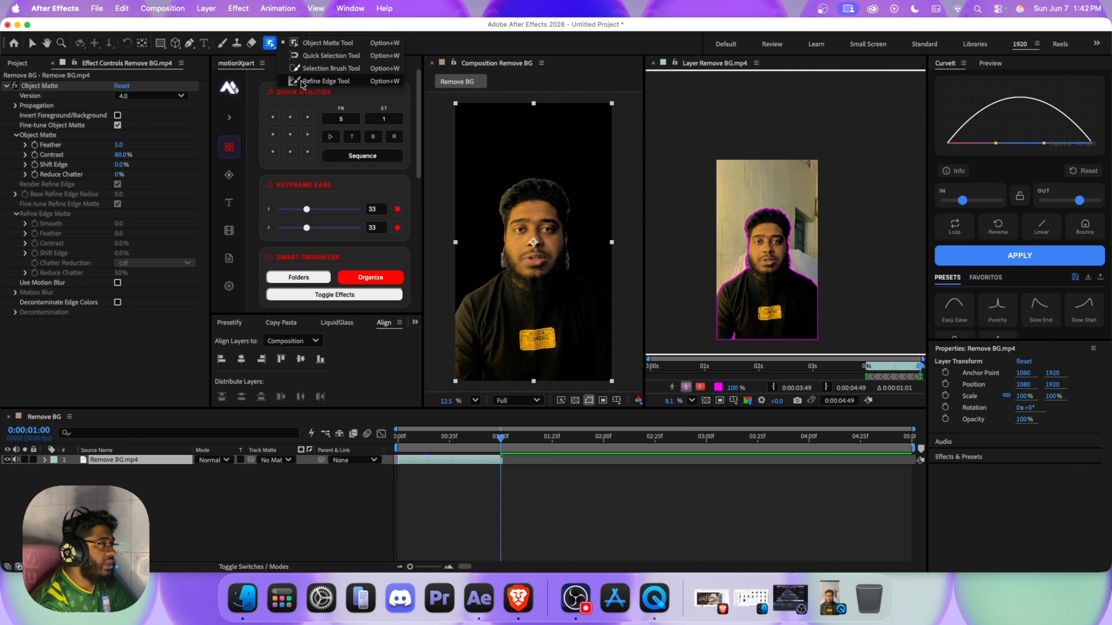
click(346, 86)
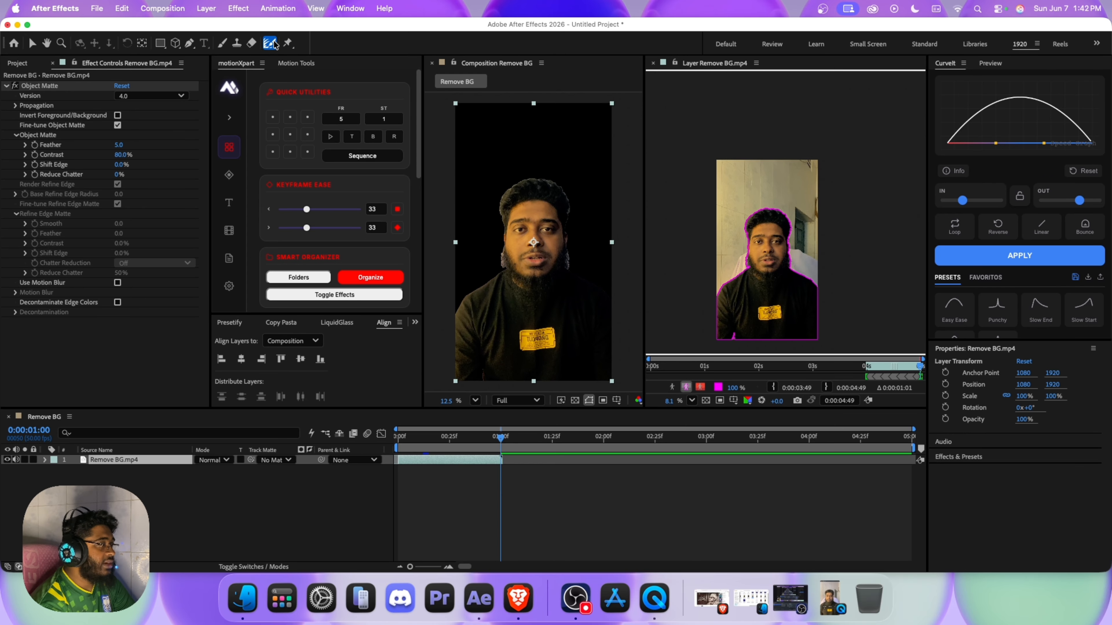
scroll(711, 301, up, 10)
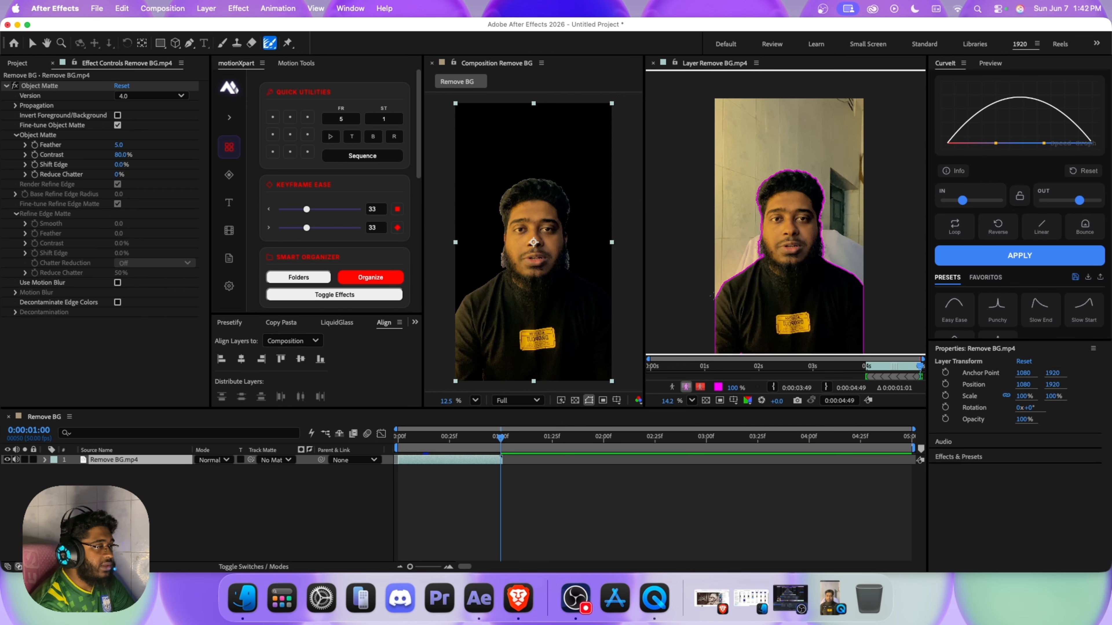
scroll(710, 301, up, 6)
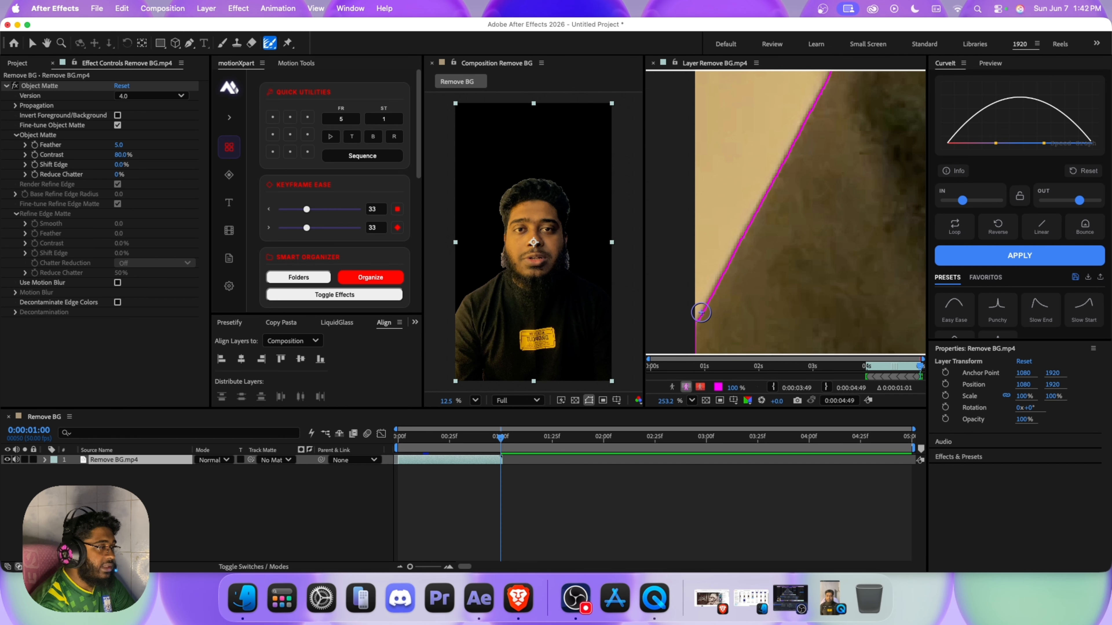
drag(699, 319, 815, 97)
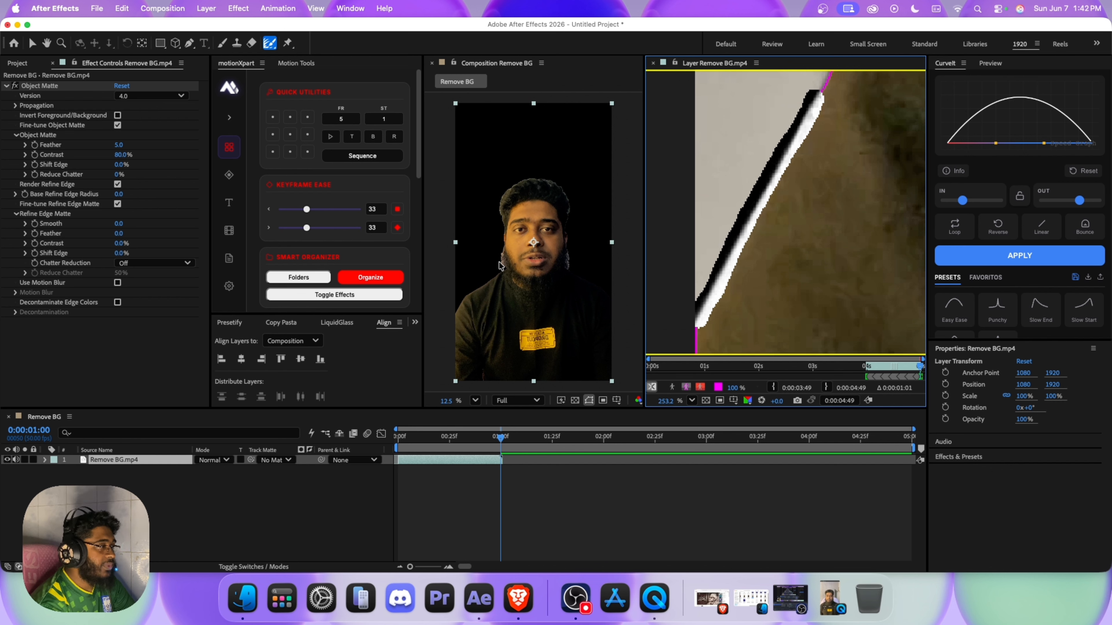
Step: Continue the refined edge from the shoulder's outer end along the shirt line up to the beard
scroll(499, 265, up, 2)
scroll(801, 234, down, 10)
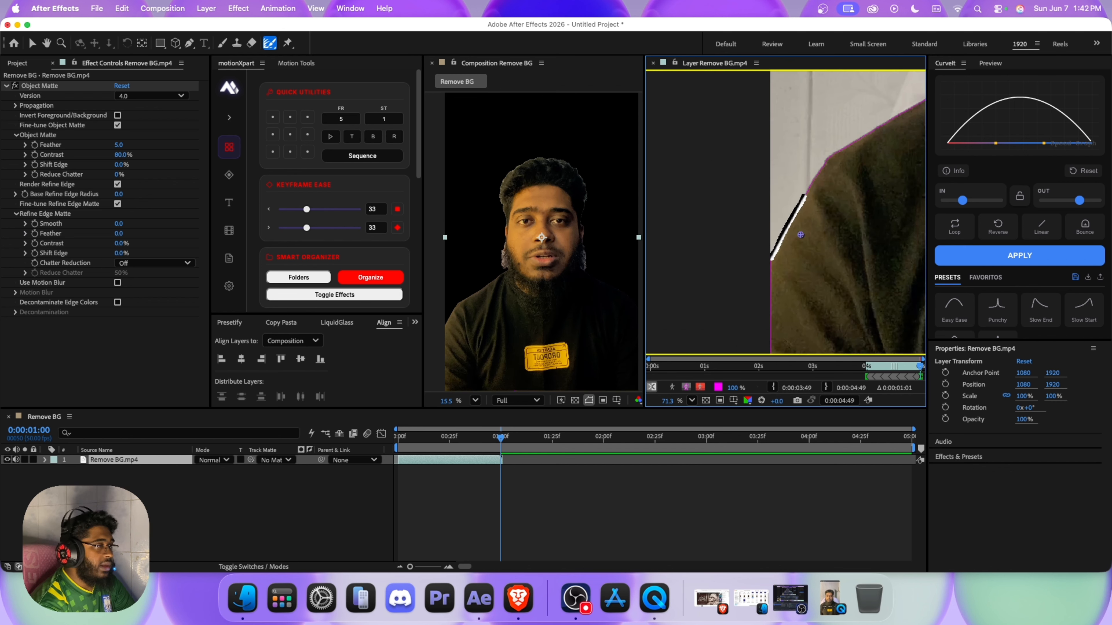
scroll(663, 238, up, 1)
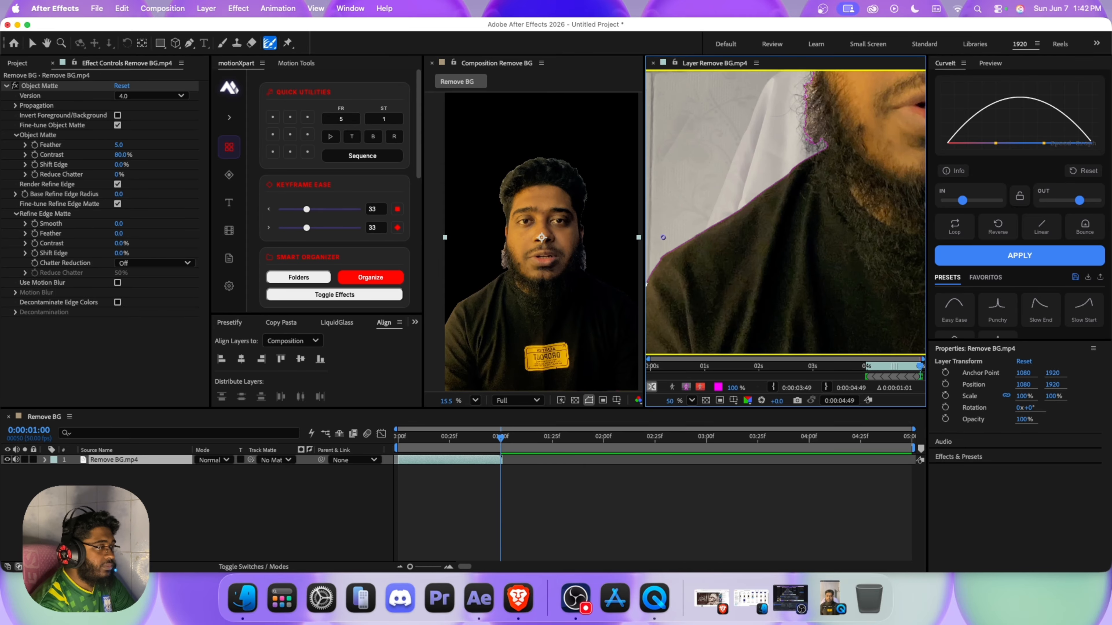
scroll(684, 264, up, 8)
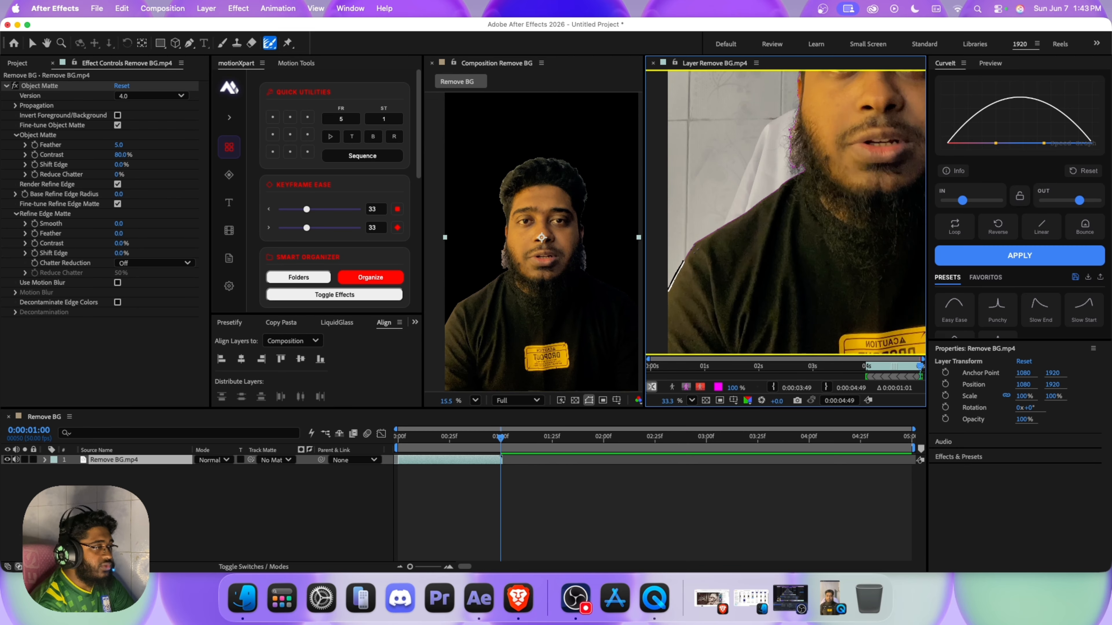
scroll(683, 275, up, 1)
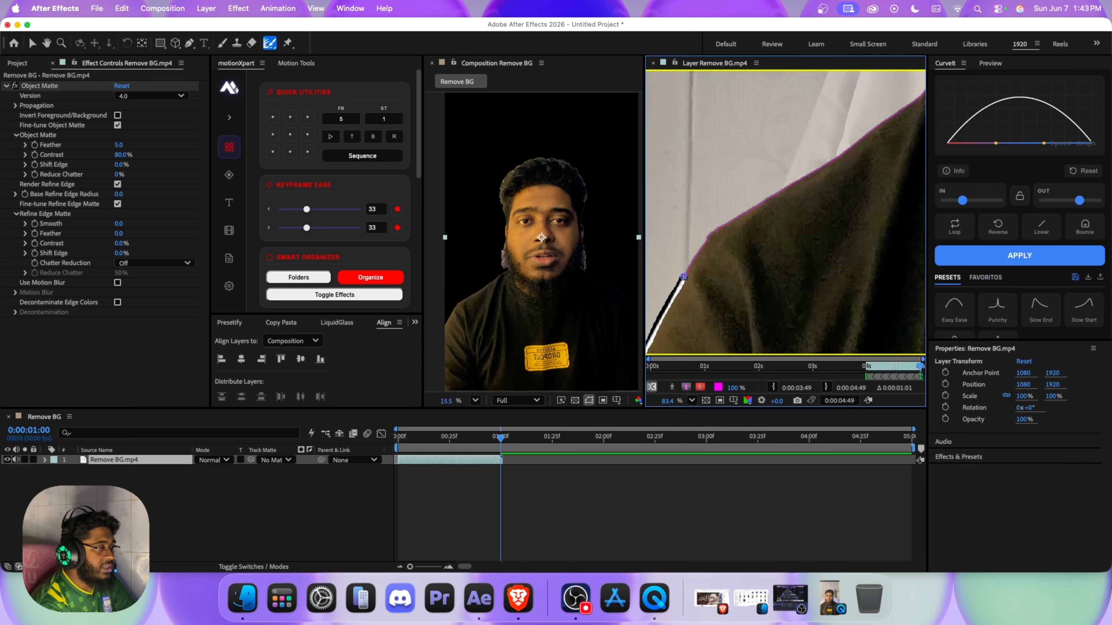
scroll(684, 279, up, 3)
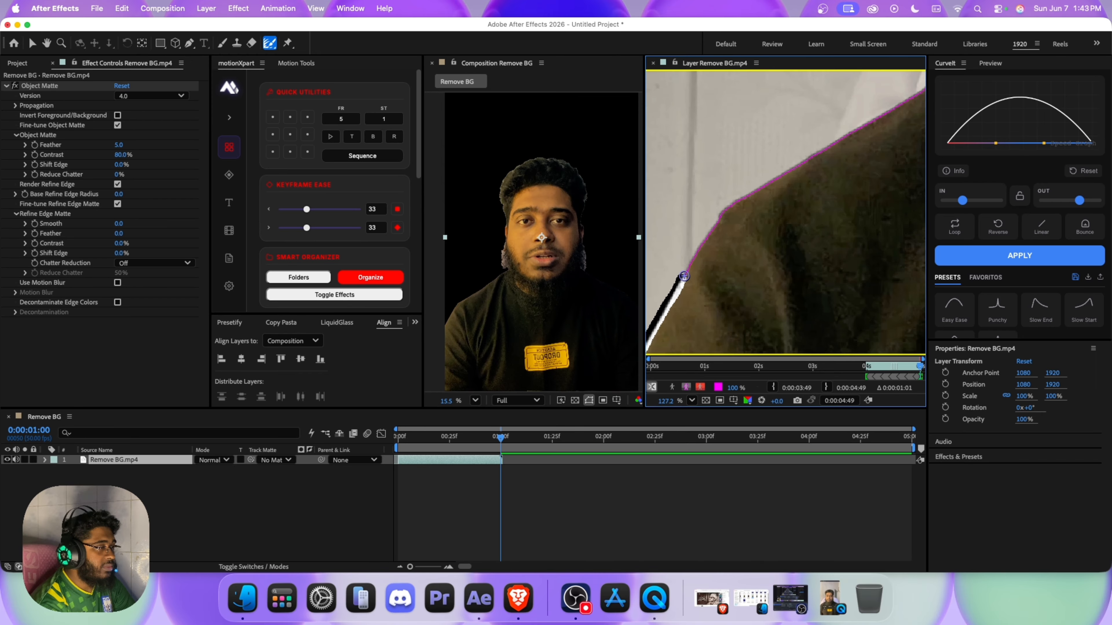
mouse_move(685, 275)
mouse_down()
mouse_move(727, 207)
mouse_move(869, 126)
mouse_up()
scroll(782, 100, down, 2)
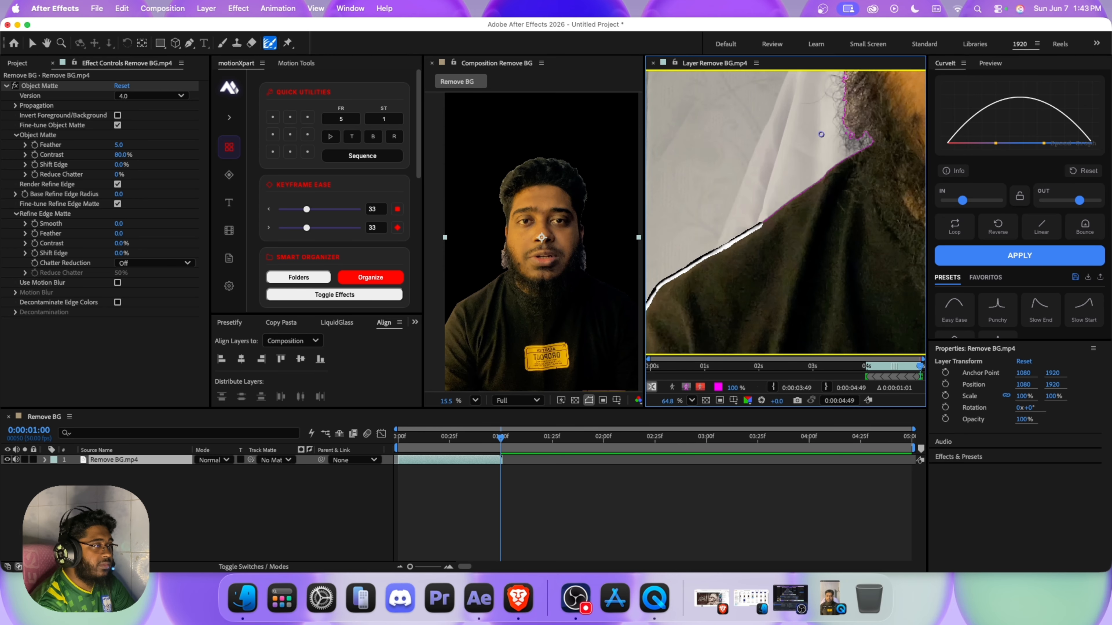
scroll(781, 100, up, 4)
scroll(543, 240, up, 5)
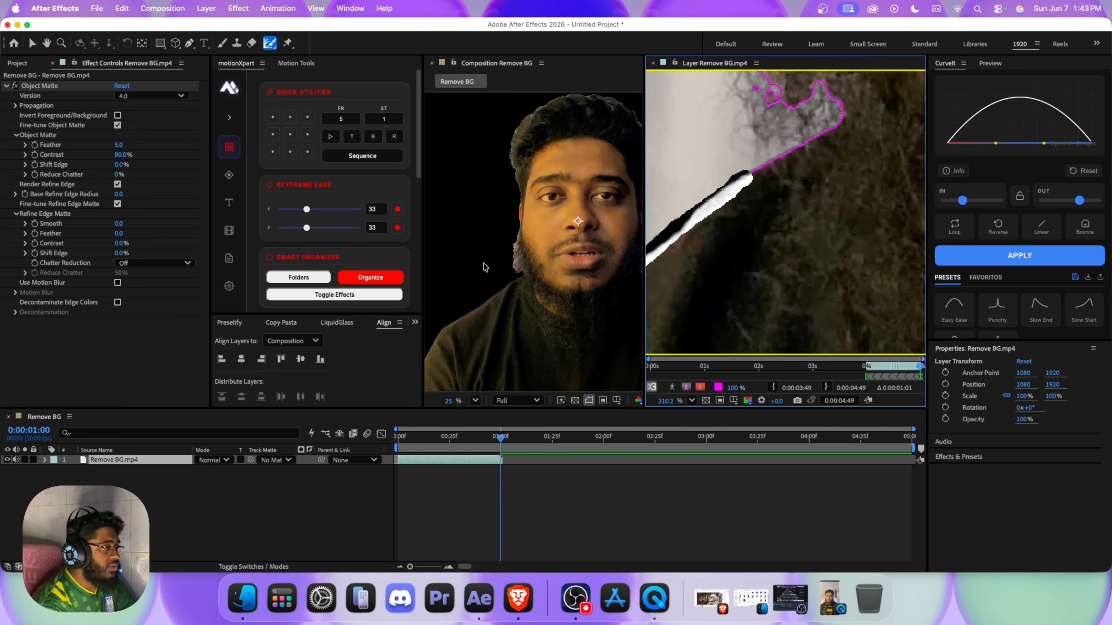
Step: Brush the Refine Edge Tool over the beard hair beside the white chair cover and up along the cheek
scroll(545, 243, up, 4)
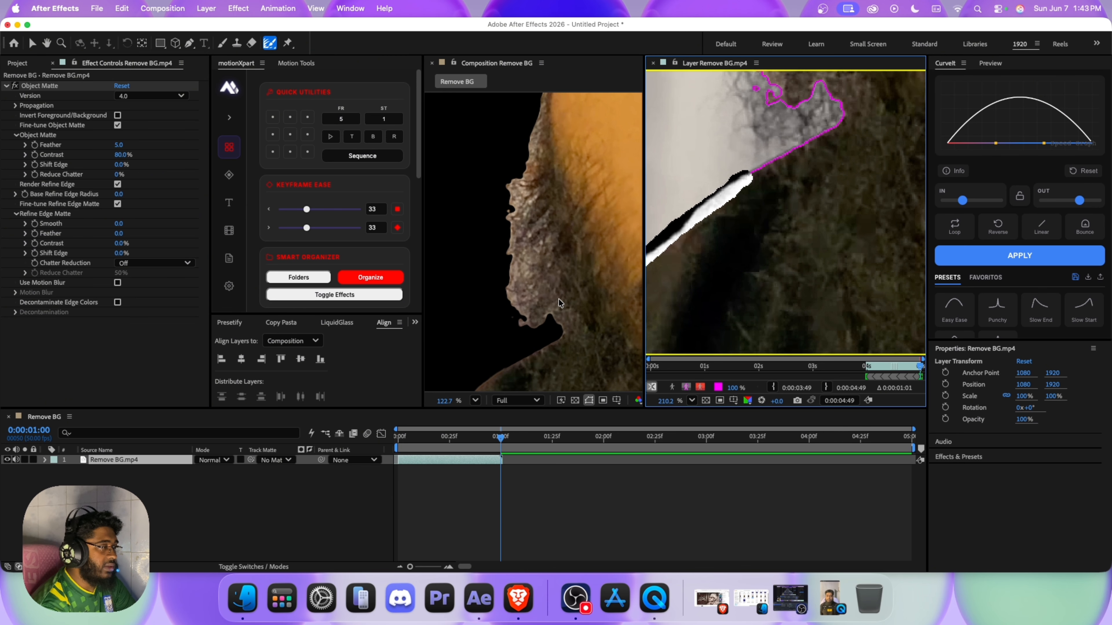
scroll(752, 238, down, 5)
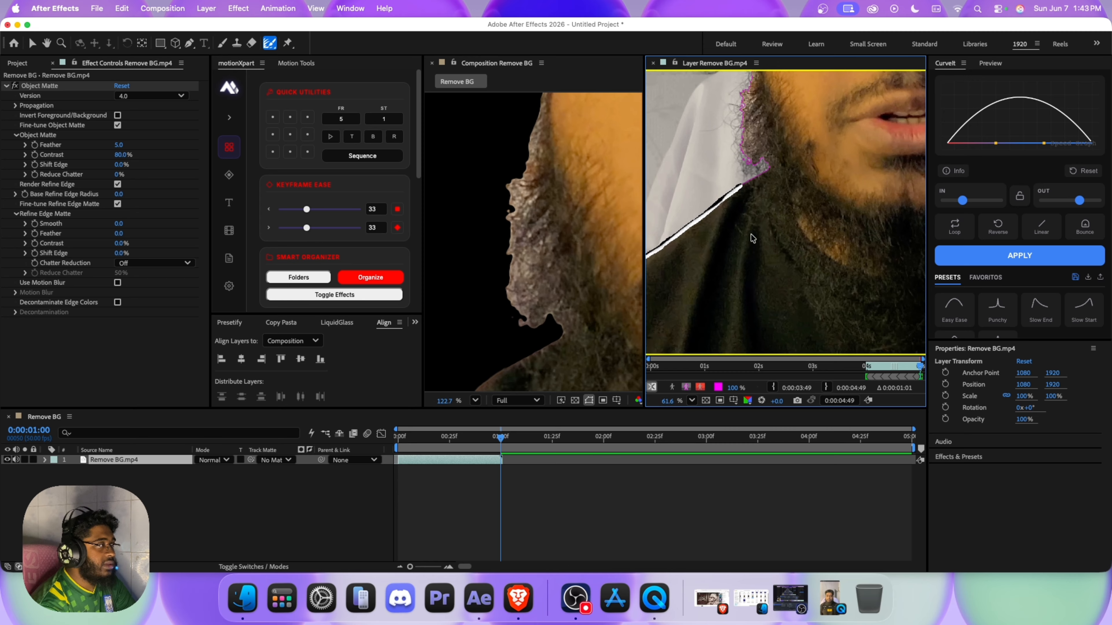
scroll(737, 160, up, 4)
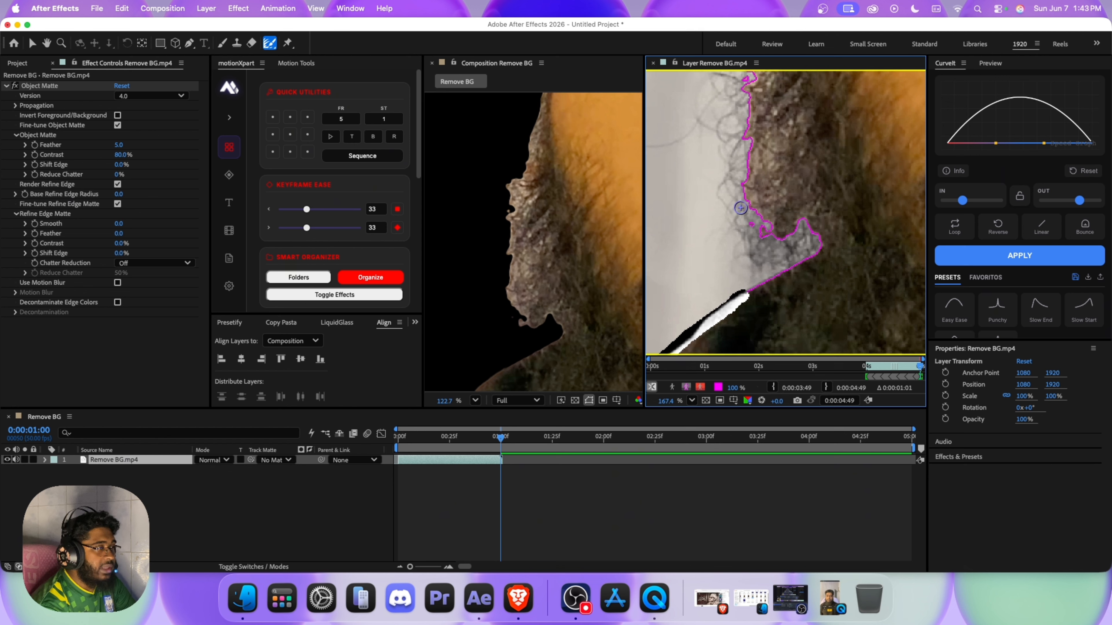
mouse_move(729, 303)
mouse_down()
mouse_move(814, 257)
mouse_move(813, 199)
mouse_move(802, 141)
mouse_move(770, 81)
mouse_move(719, 77)
mouse_move(698, 90)
mouse_move(690, 126)
mouse_move(737, 249)
mouse_move(733, 298)
mouse_move(696, 120)
mouse_move(704, 97)
mouse_move(726, 86)
mouse_move(763, 90)
mouse_move(790, 131)
mouse_move(808, 243)
mouse_move(738, 287)
mouse_move(803, 243)
mouse_move(765, 260)
mouse_move(725, 232)
mouse_move(768, 106)
mouse_move(775, 125)
mouse_move(761, 176)
mouse_move(734, 190)
mouse_up()
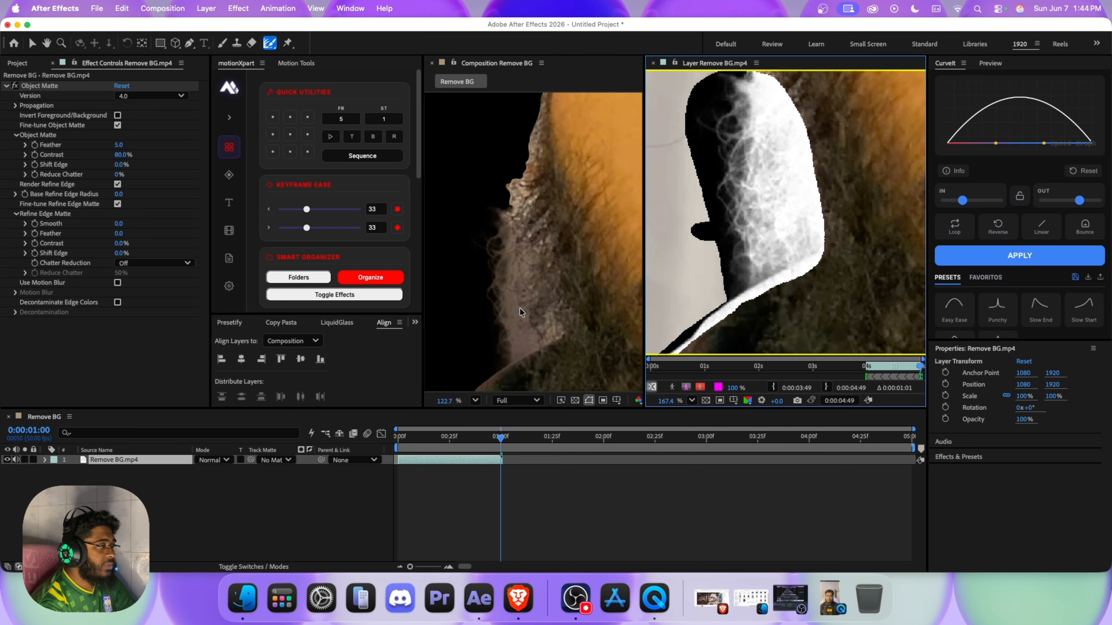
scroll(779, 92, up, 5)
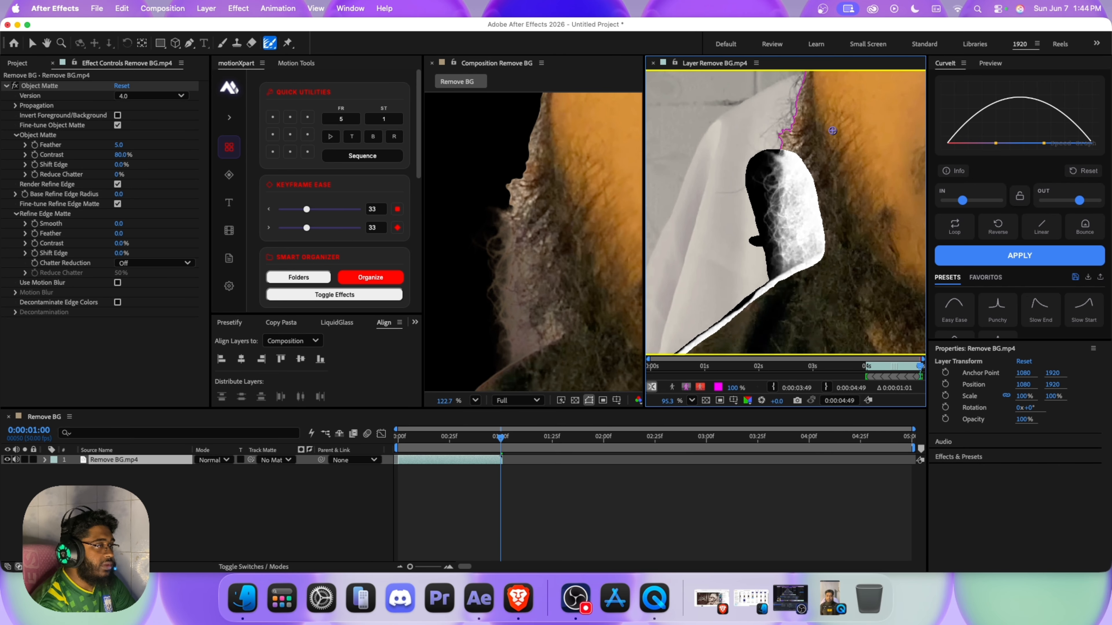
scroll(778, 91, down, 3)
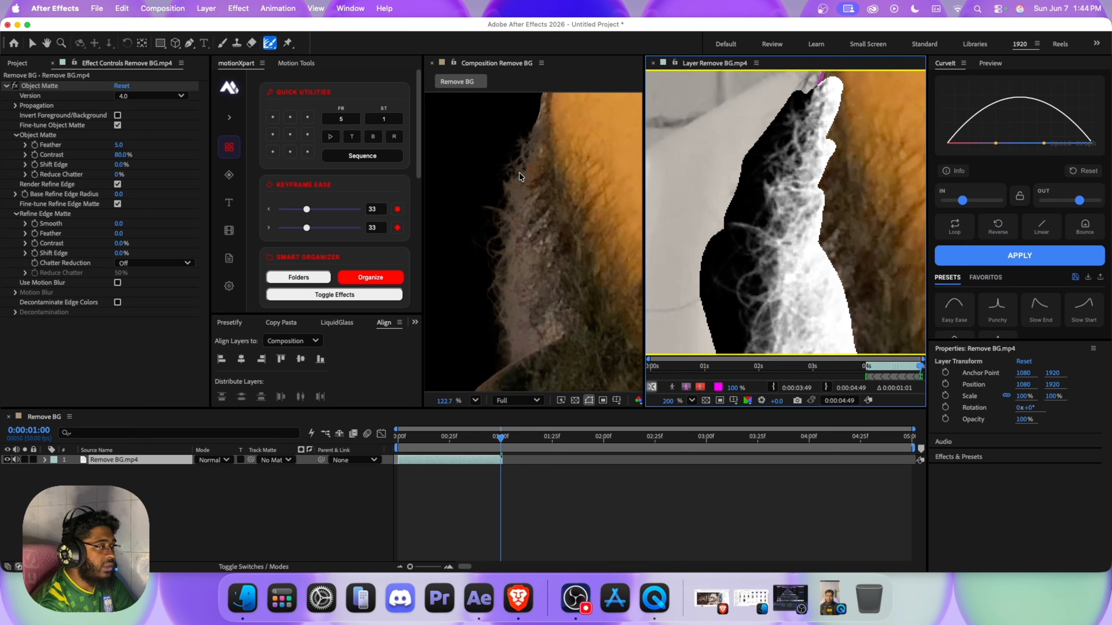
Step: Check the refined beard in the composition, then extend the refined edge past the temple and over the side hair above it
scroll(502, 218, up, 8)
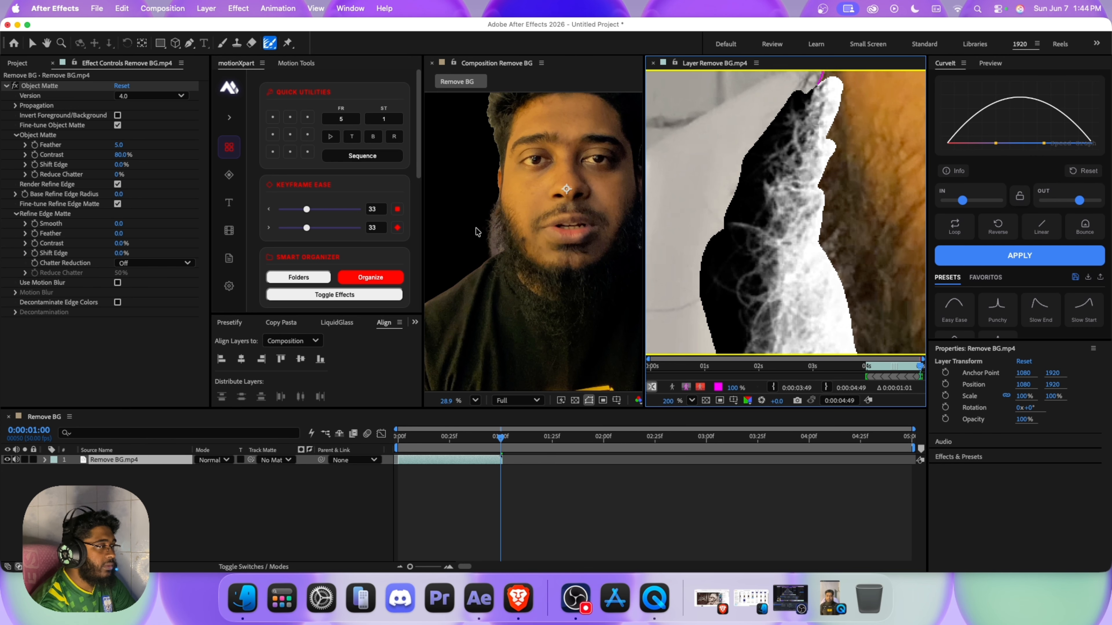
scroll(511, 229, down, 6)
scroll(509, 258, up, 7)
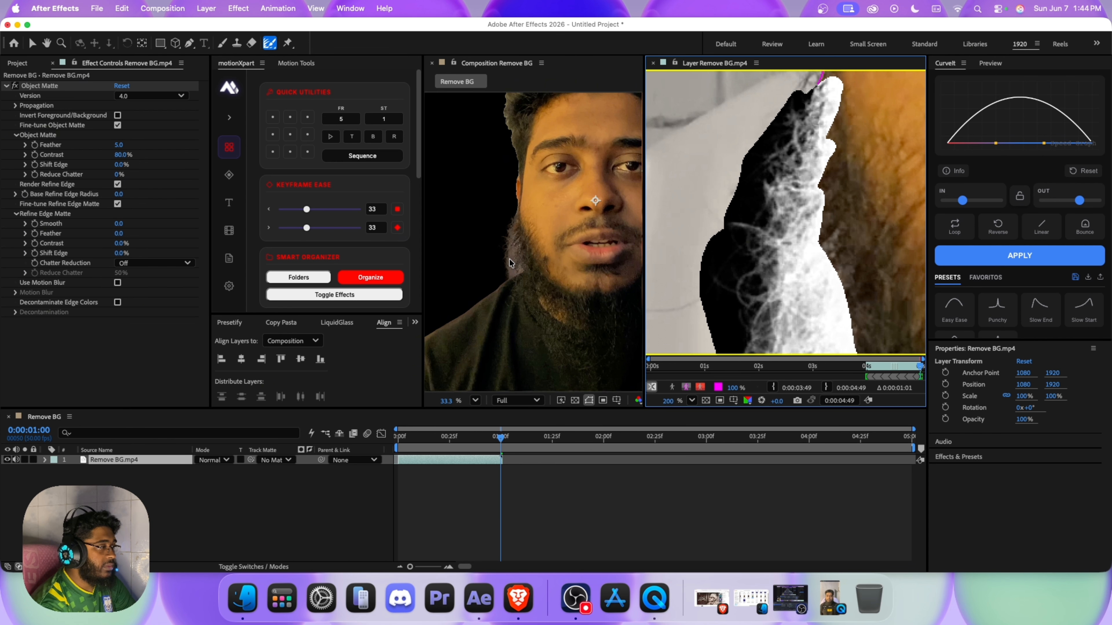
scroll(509, 178, down, 4)
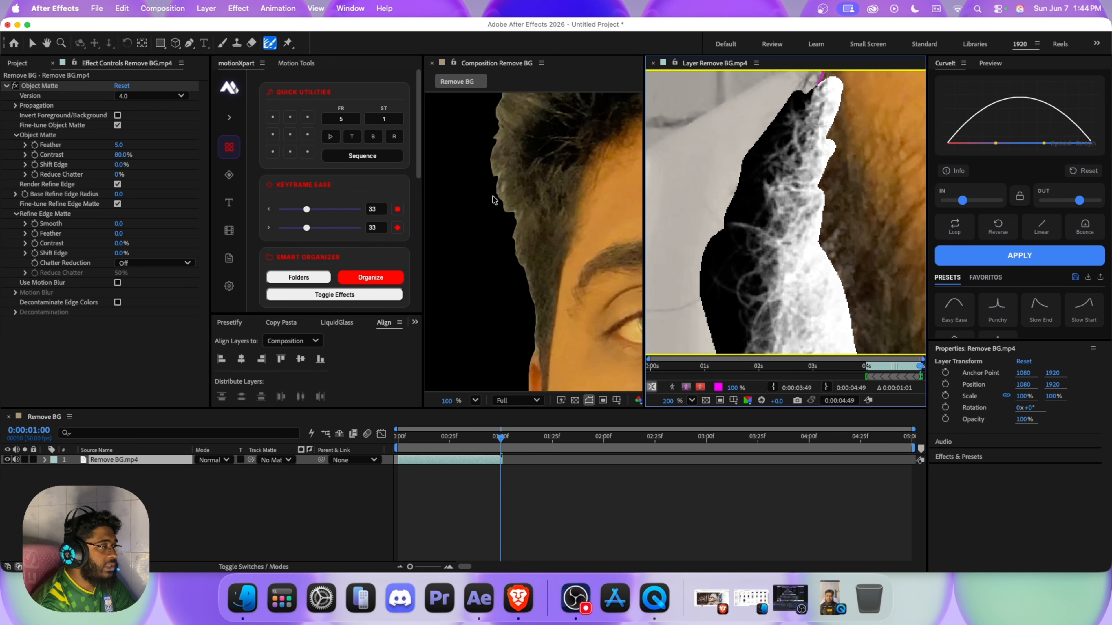
scroll(793, 165, up, 6)
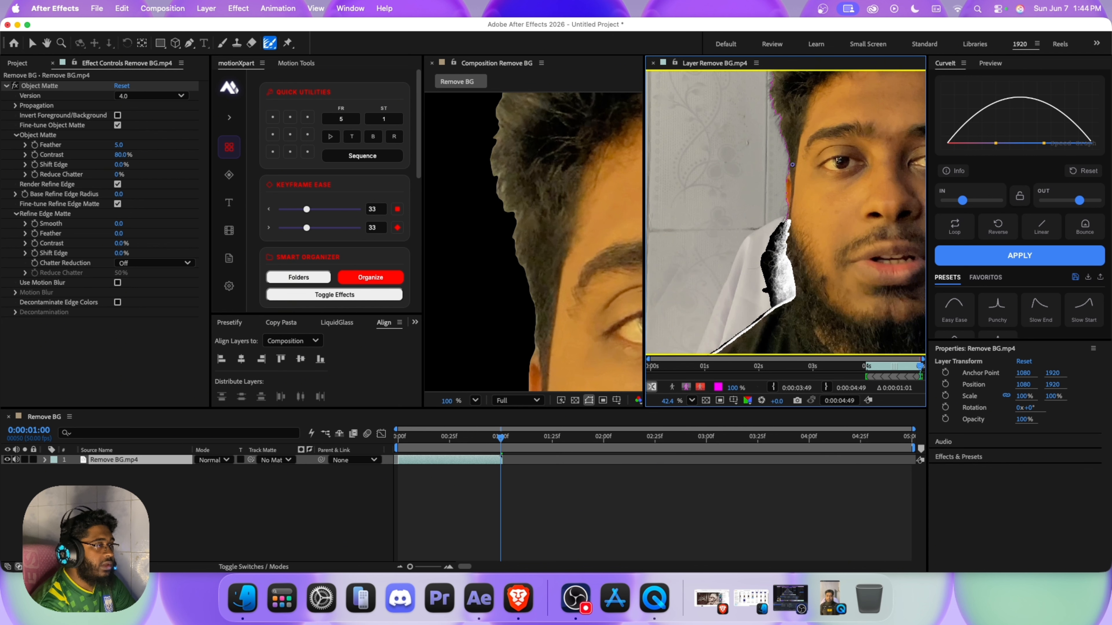
scroll(793, 164, up, 1)
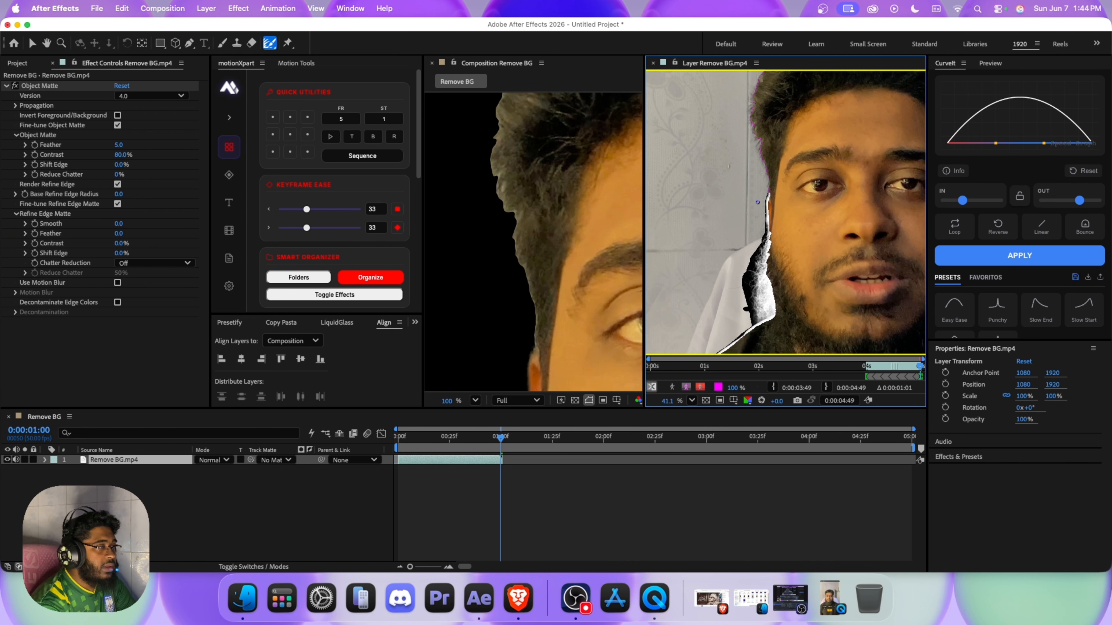
scroll(757, 203, down, 4)
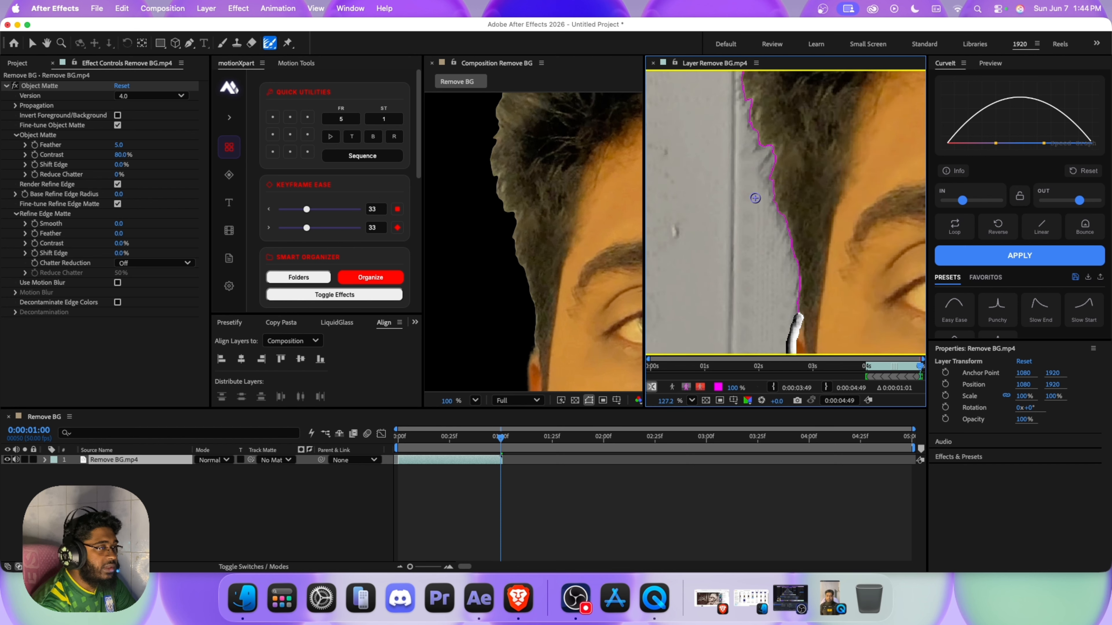
mouse_move(768, 192)
mouse_down()
mouse_move(792, 254)
mouse_move(775, 157)
mouse_move(771, 246)
mouse_move(749, 92)
mouse_move(770, 244)
mouse_move(788, 287)
mouse_move(744, 114)
mouse_move(763, 205)
mouse_move(750, 149)
mouse_up()
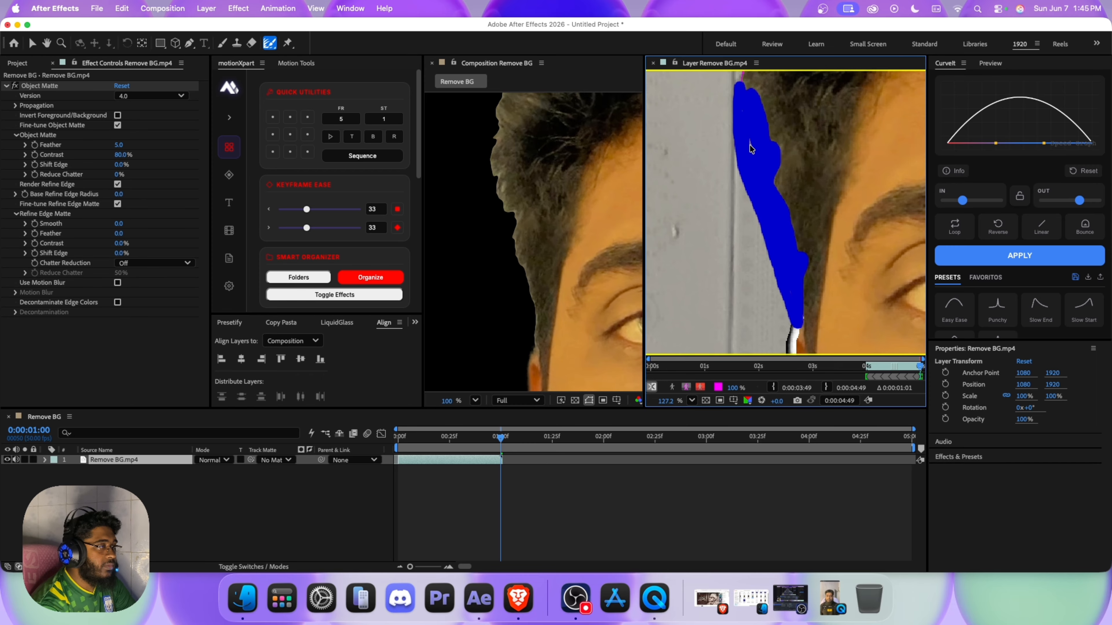
drag(743, 108, 743, 109)
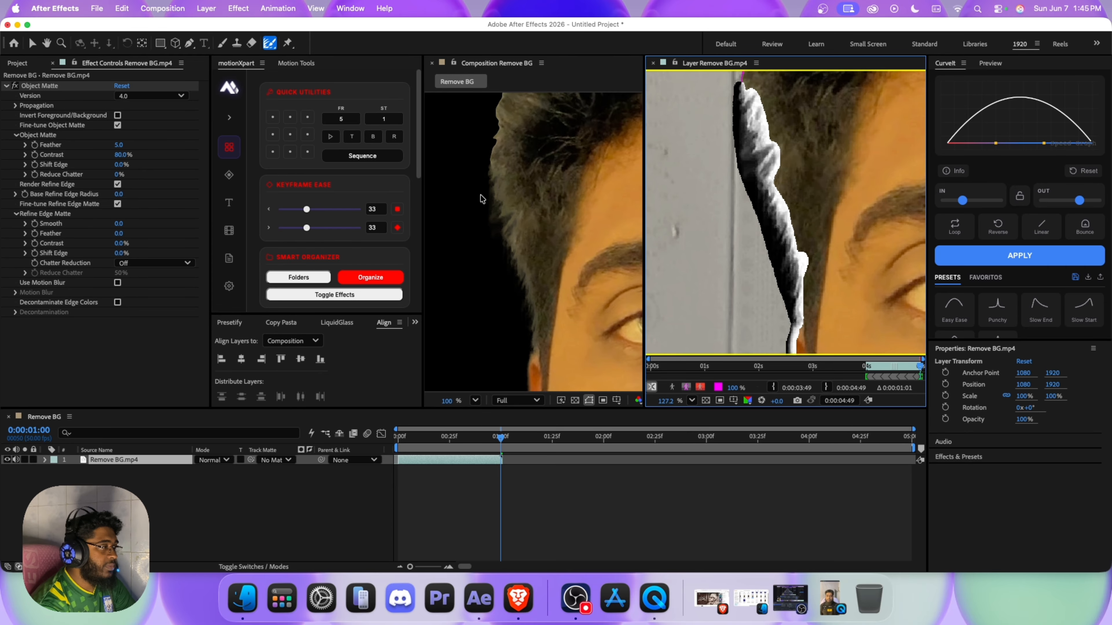
Step: Refine the matte edge over the top of the hair and down the opposite side of the head to the other shoulder
scroll(723, 190, down, 5)
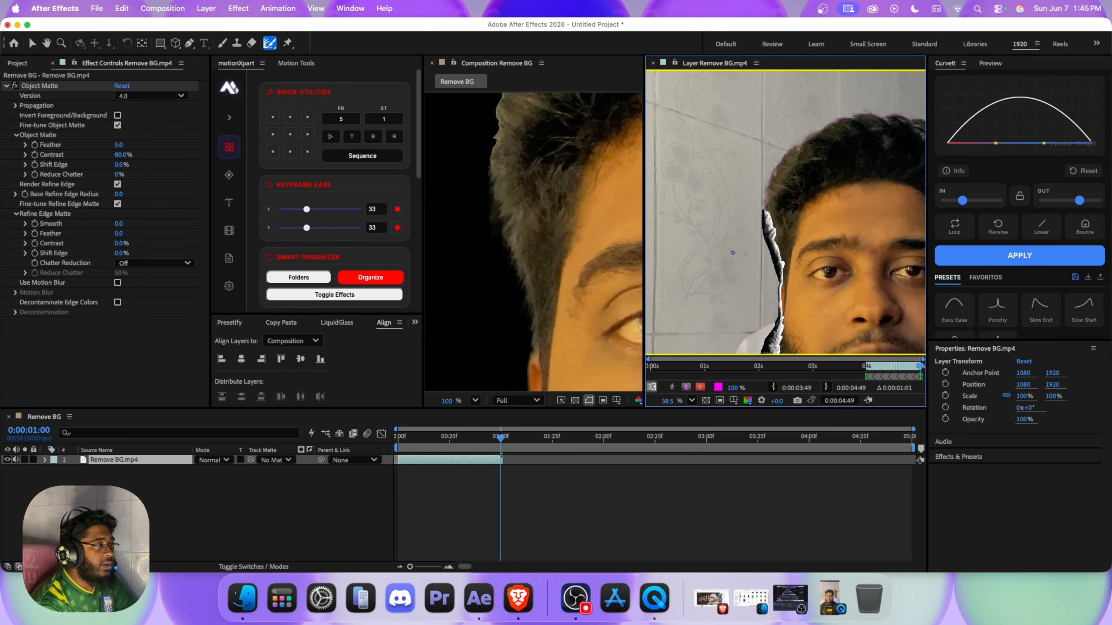
scroll(723, 190, down, 1)
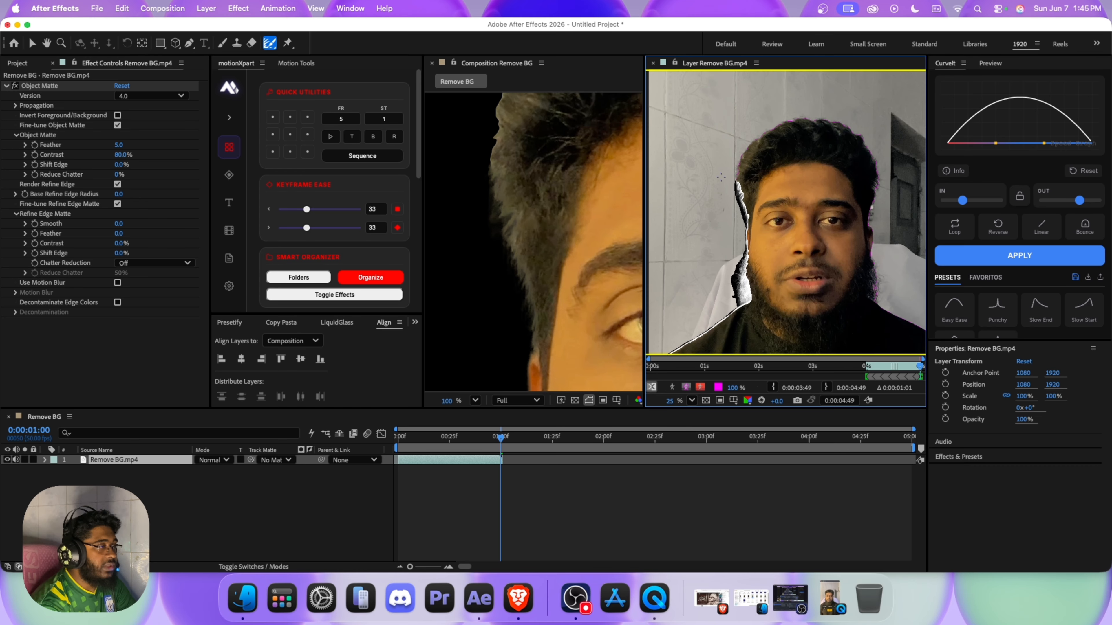
scroll(721, 177, up, 3)
mouse_move(667, 201)
mouse_down()
mouse_move(875, 329)
mouse_move(725, 158)
mouse_move(869, 195)
mouse_move(887, 271)
mouse_move(886, 215)
mouse_up()
scroll(887, 214, up, 3)
drag(785, 200, 802, 284)
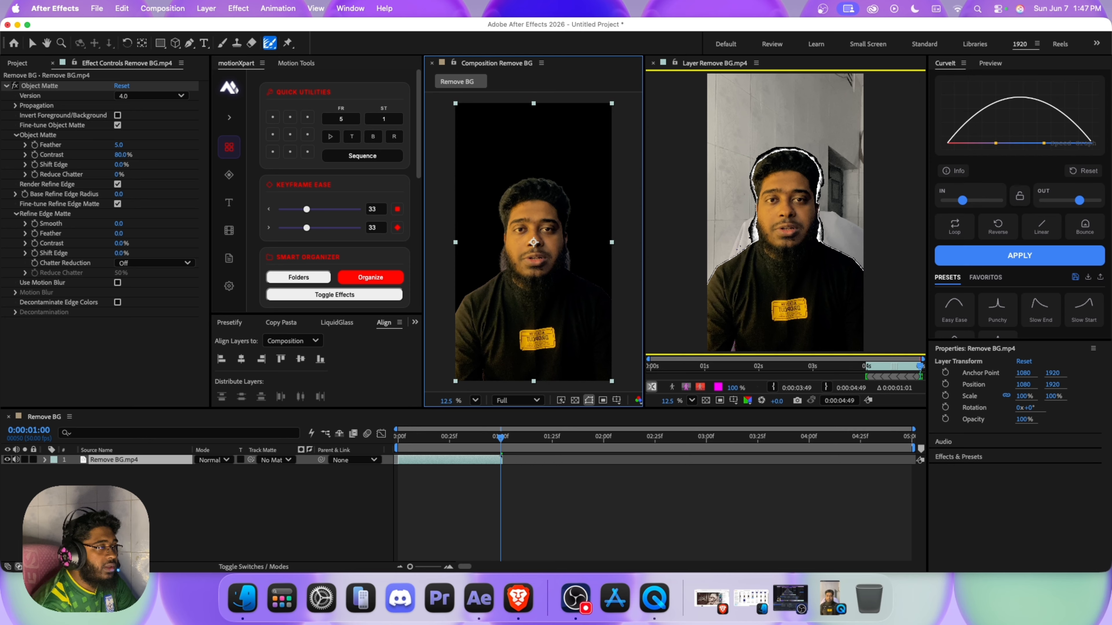
Step: Widen the Layer viewer, freeze the Object Matte propagation, and narrow the viewer again beside the composition
drag(643, 238, 418, 241)
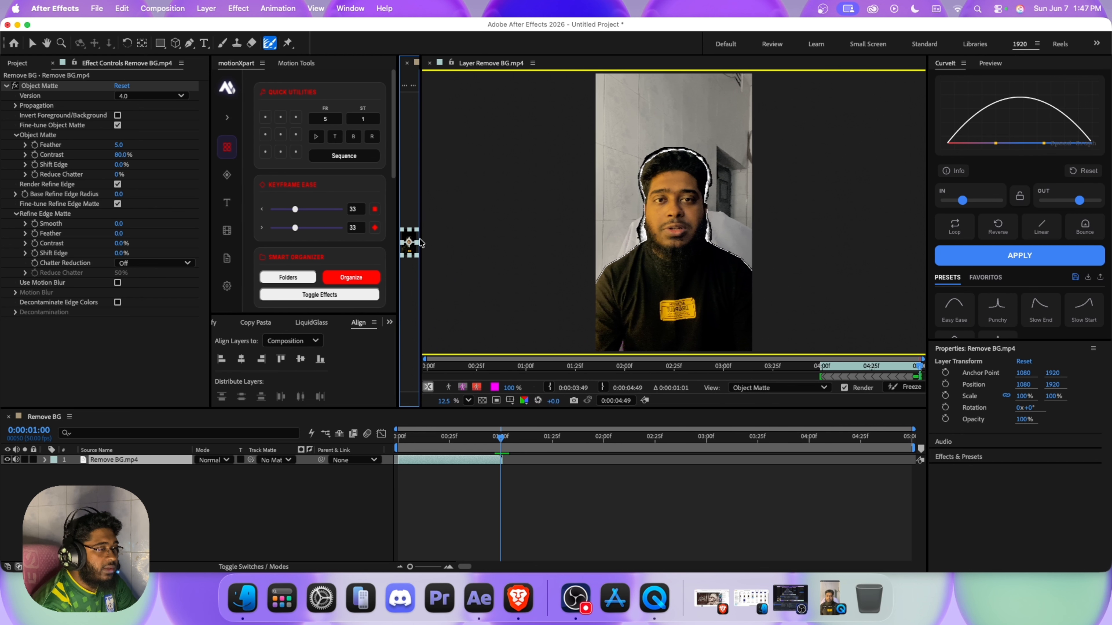
click(909, 387)
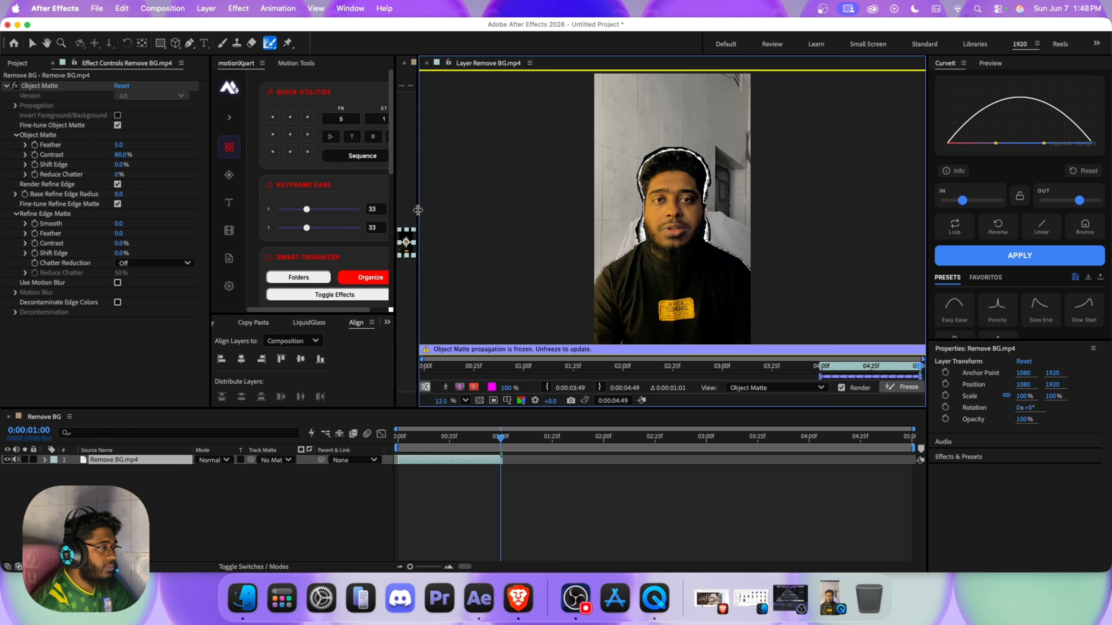
drag(417, 209, 686, 210)
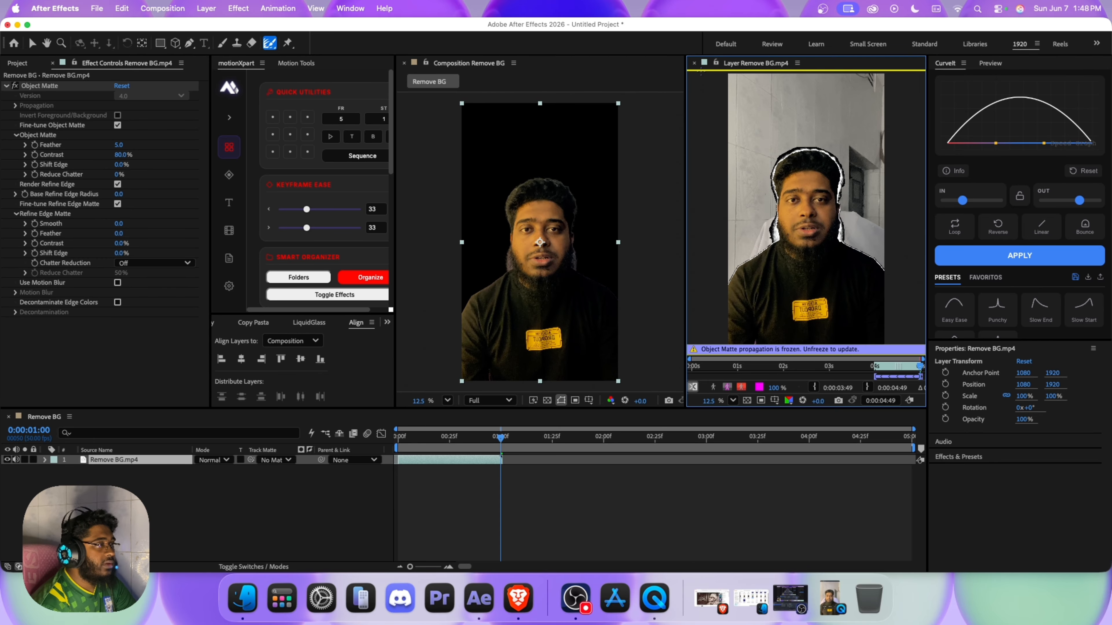
Step: Close the Layer viewer and switch to the Reels workspace
click(694, 63)
click(350, 8)
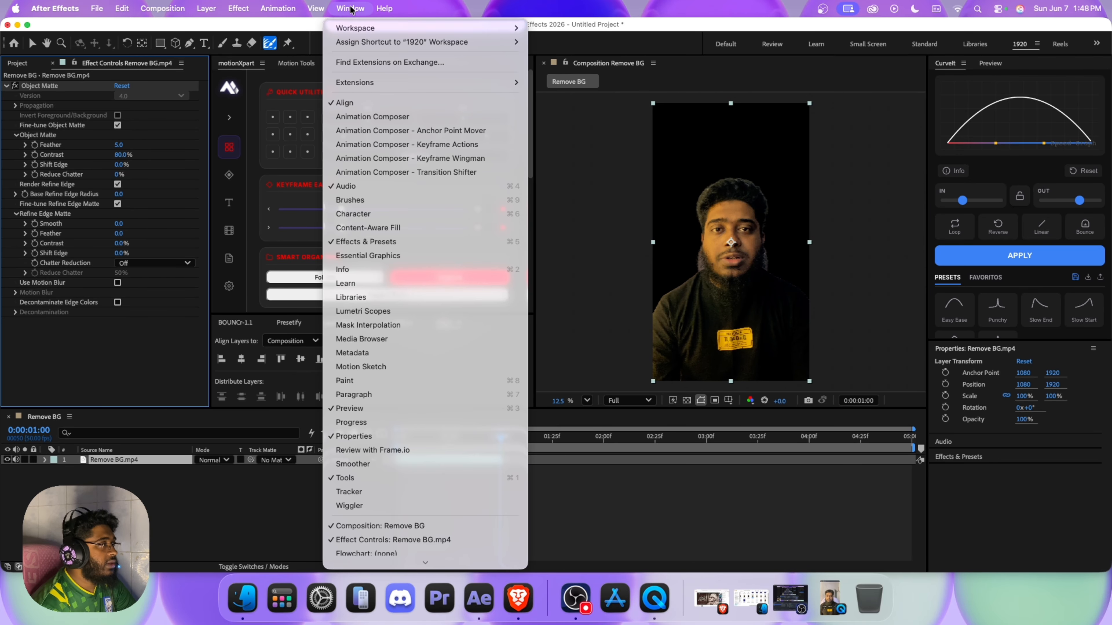
mouse_move(504, 28)
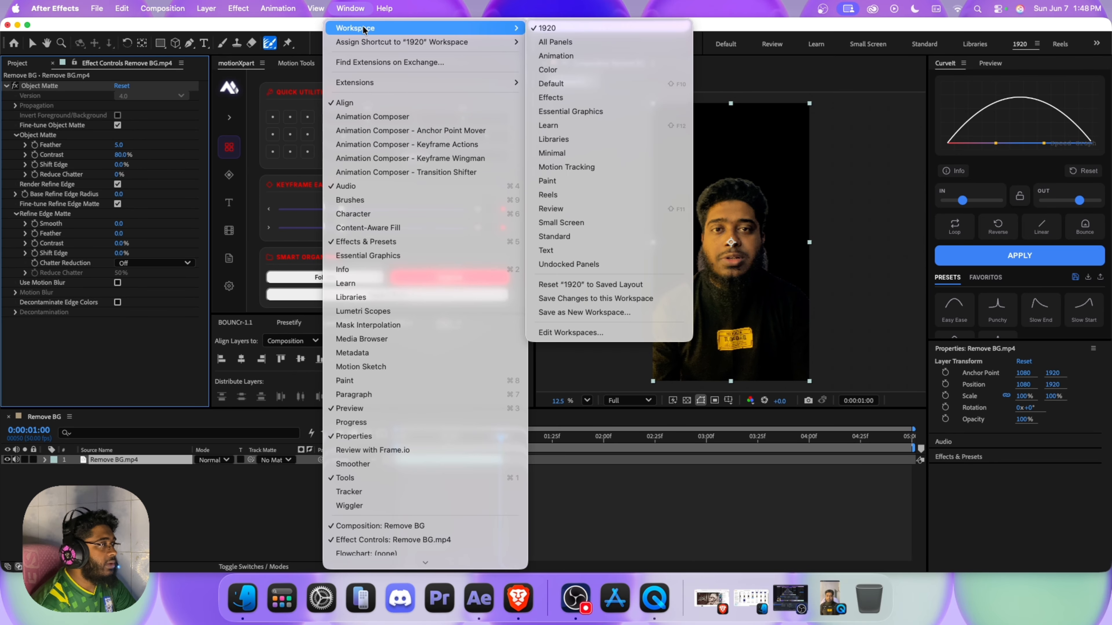
click(562, 195)
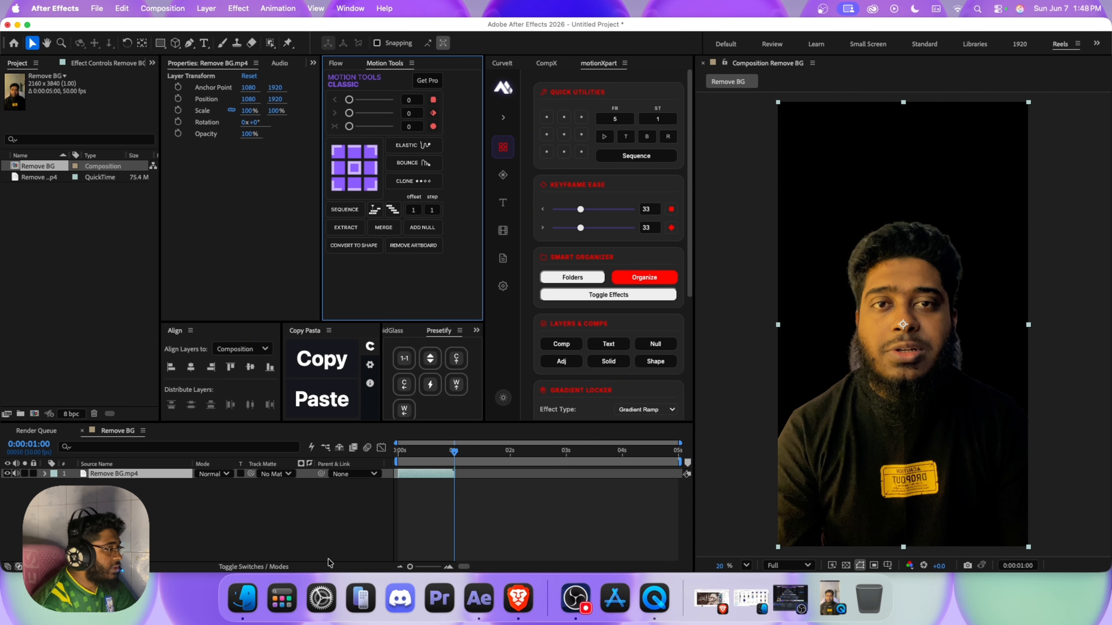
Step: Bring the Firefly_seed896636.jpg background image in from Finder and place it beneath the Remove BG.mp4 layer
click(242, 598)
scroll(671, 321, up, 1)
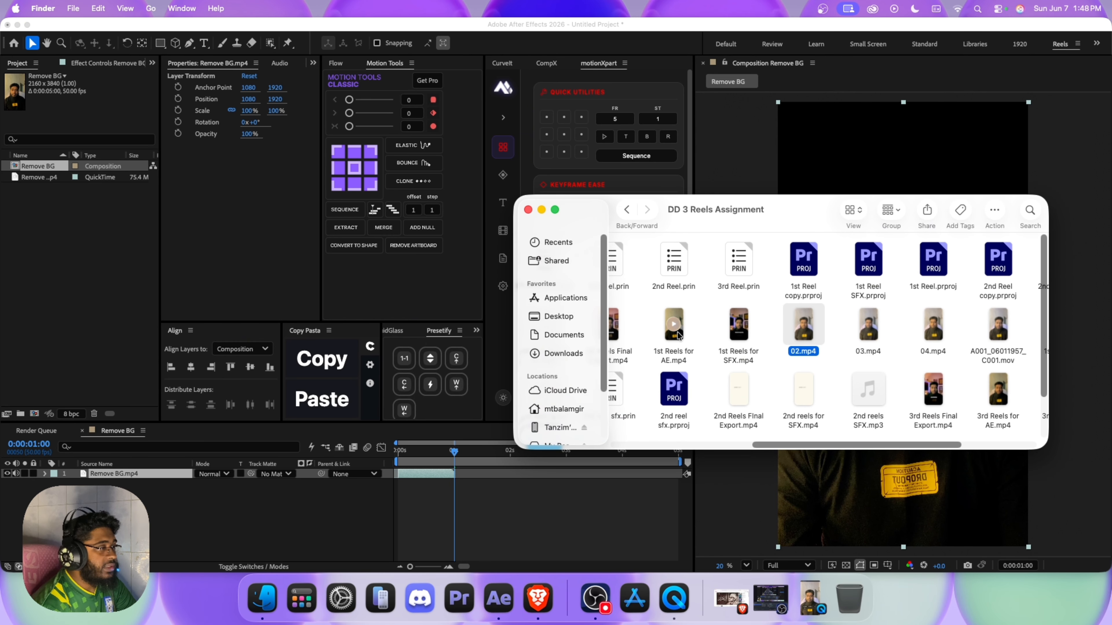
drag(671, 320, 306, 517)
drag(110, 473, 109, 488)
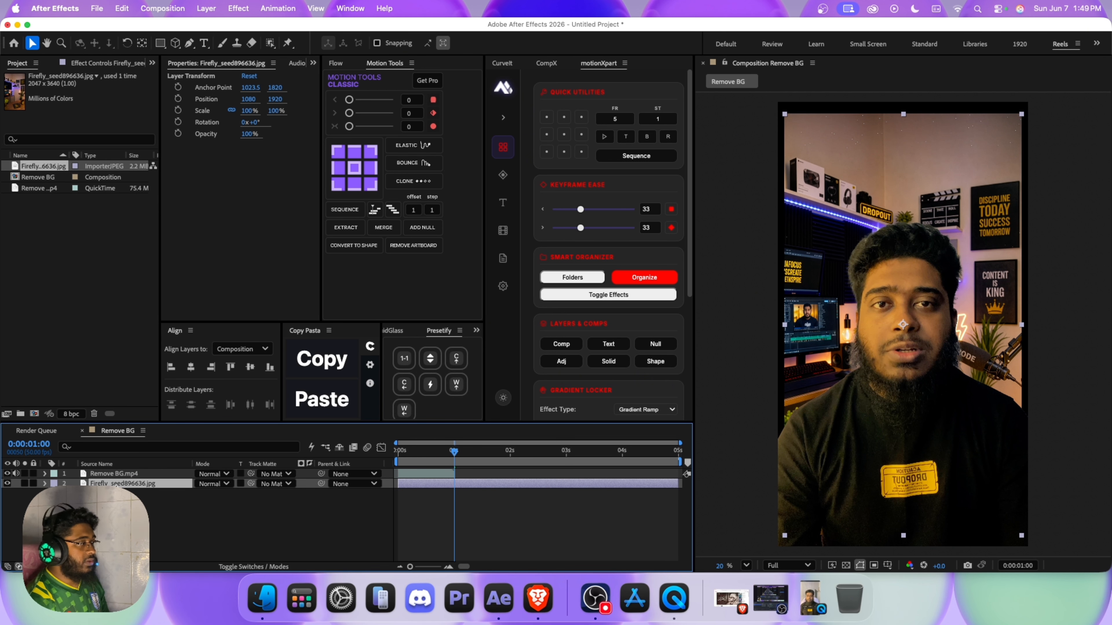
Step: Scale the Firefly background layer to 143% and reposition it to about 835, 2280 so it fills the frame
key(s)
drag(206, 493, 232, 493)
drag(904, 325, 875, 366)
Step: Apply Gaussian Blur to the Firefly background layer and set its Blurriness to 15
click(125, 486)
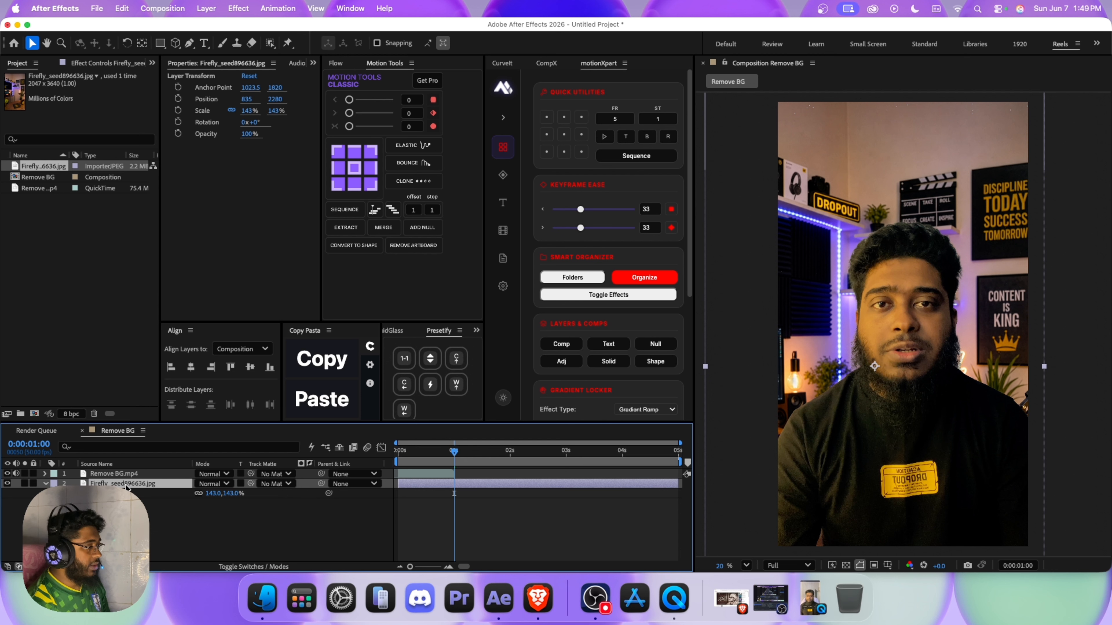
key(ctrl+space)
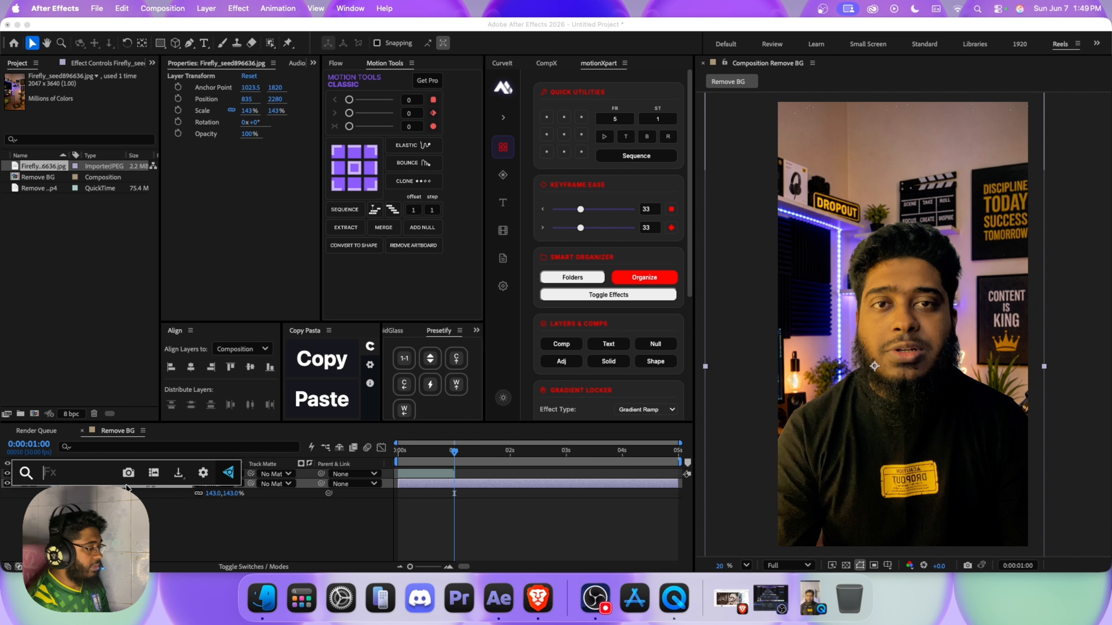
text(gaus)
key(Return)
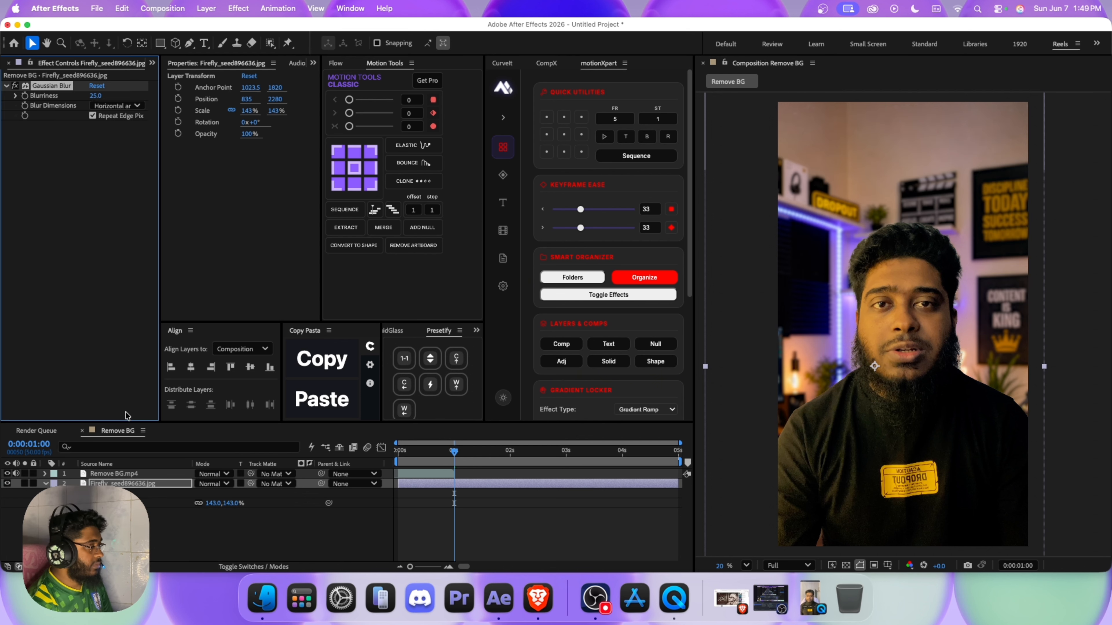
click(96, 95)
text(1)
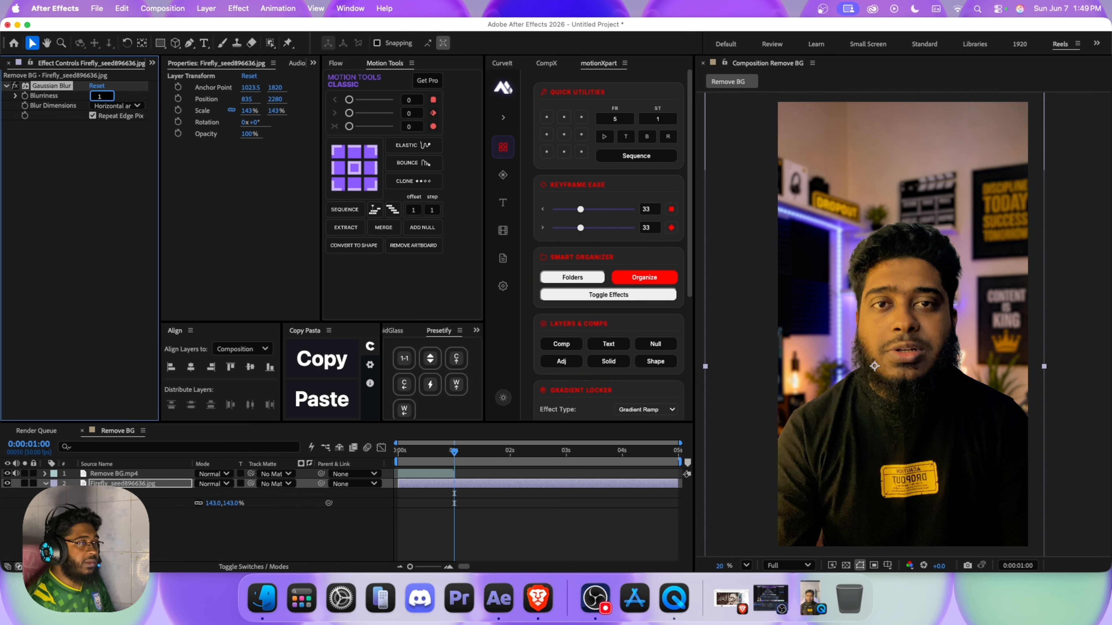
text(5)
key(Return)
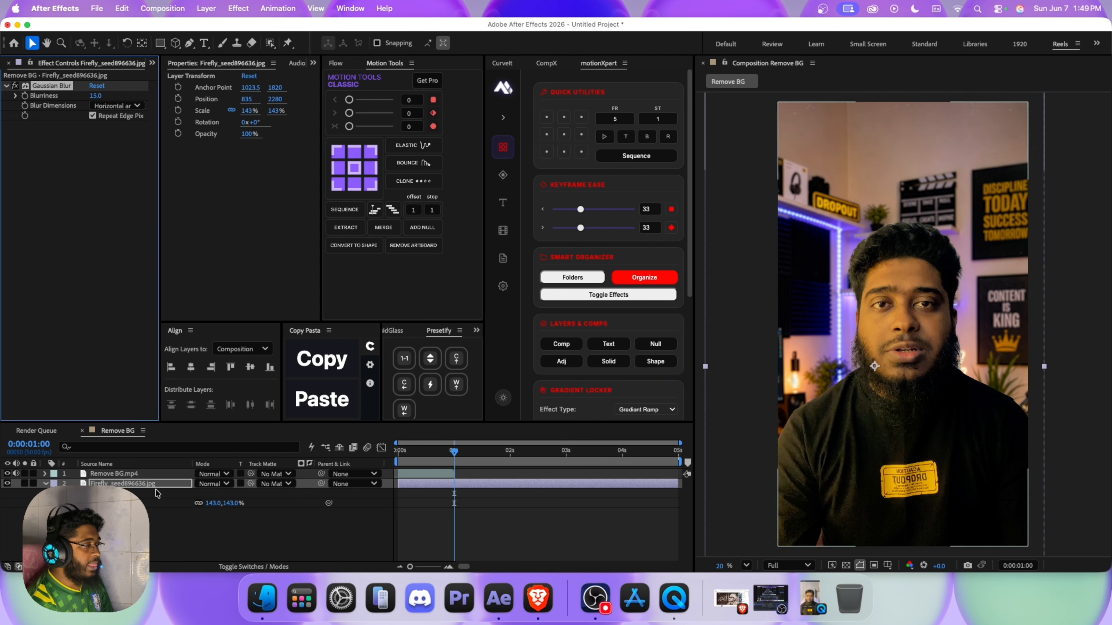
click(151, 528)
Step: Examine the matte edges around the hair on both sides of the head up close against the new background
click(139, 475)
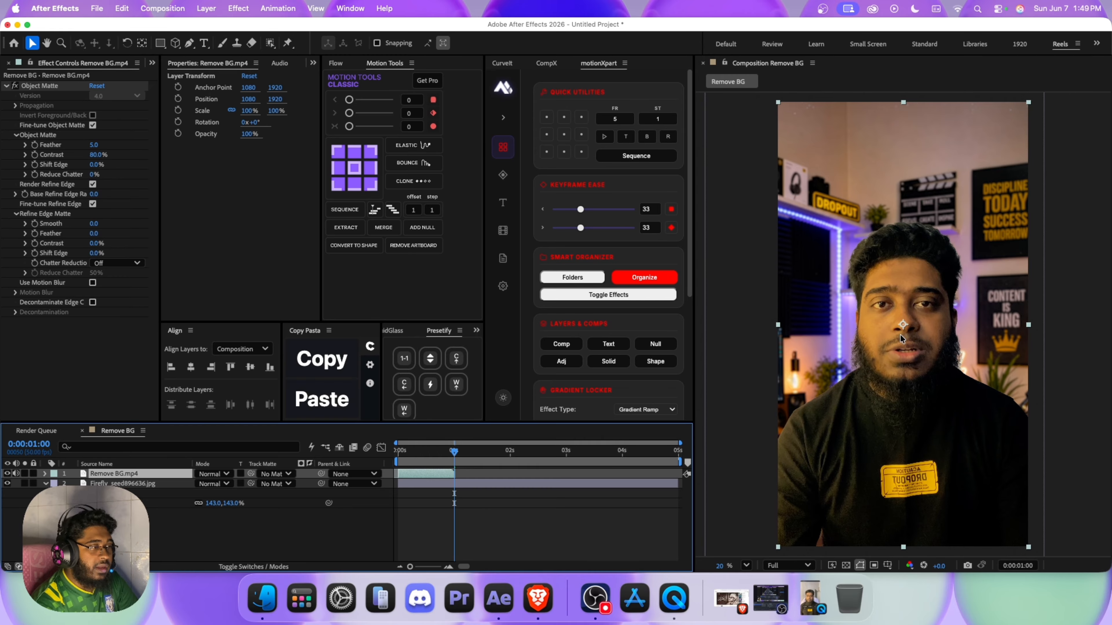
scroll(876, 342, up, 4)
scroll(826, 384, down, 2)
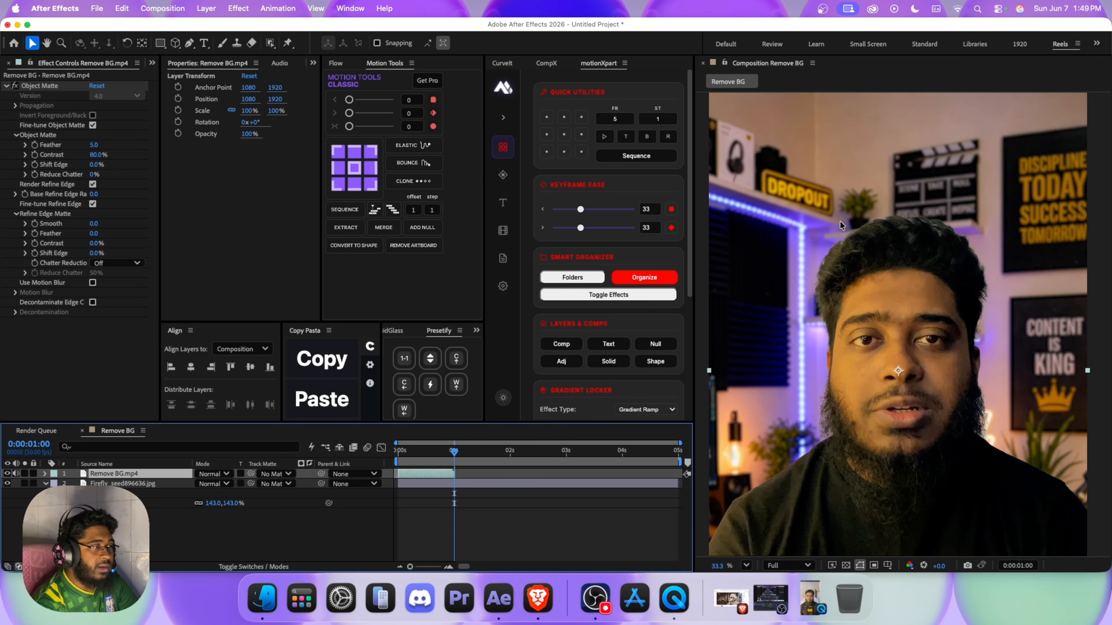
scroll(840, 221, up, 1)
scroll(804, 366, up, 1)
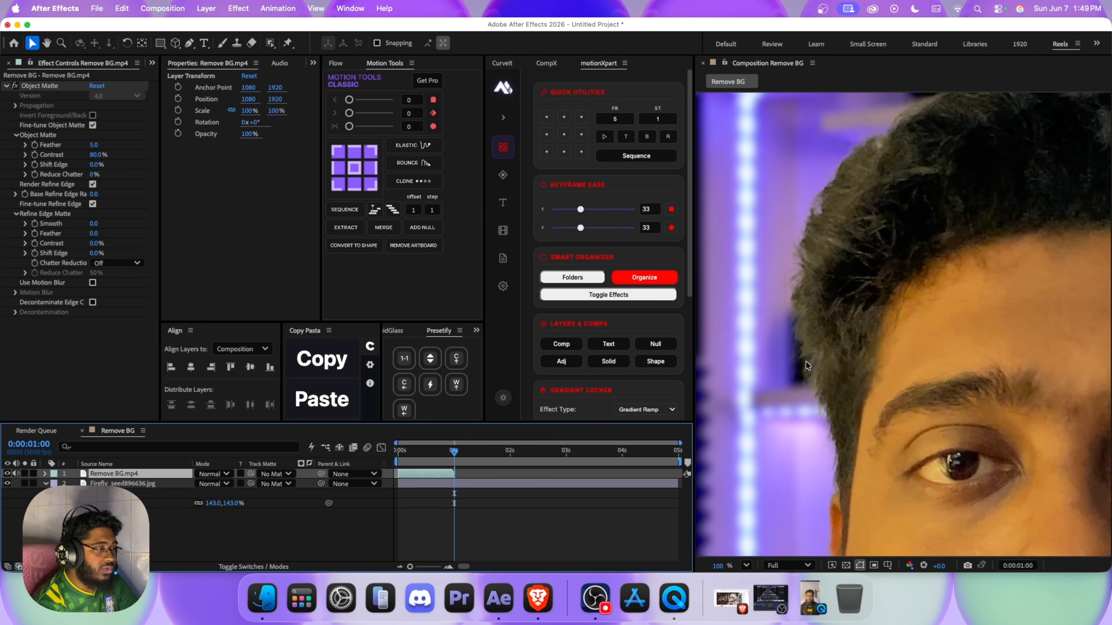
scroll(881, 341, down, 3)
scroll(965, 361, up, 2)
scroll(965, 361, up, 1)
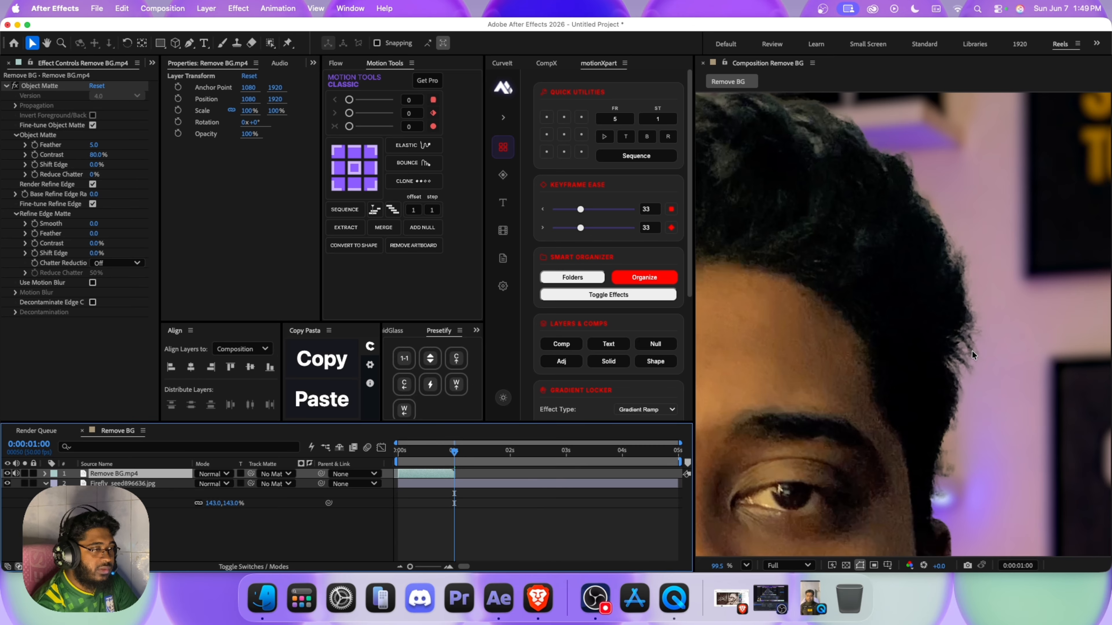
scroll(971, 351, down, 3)
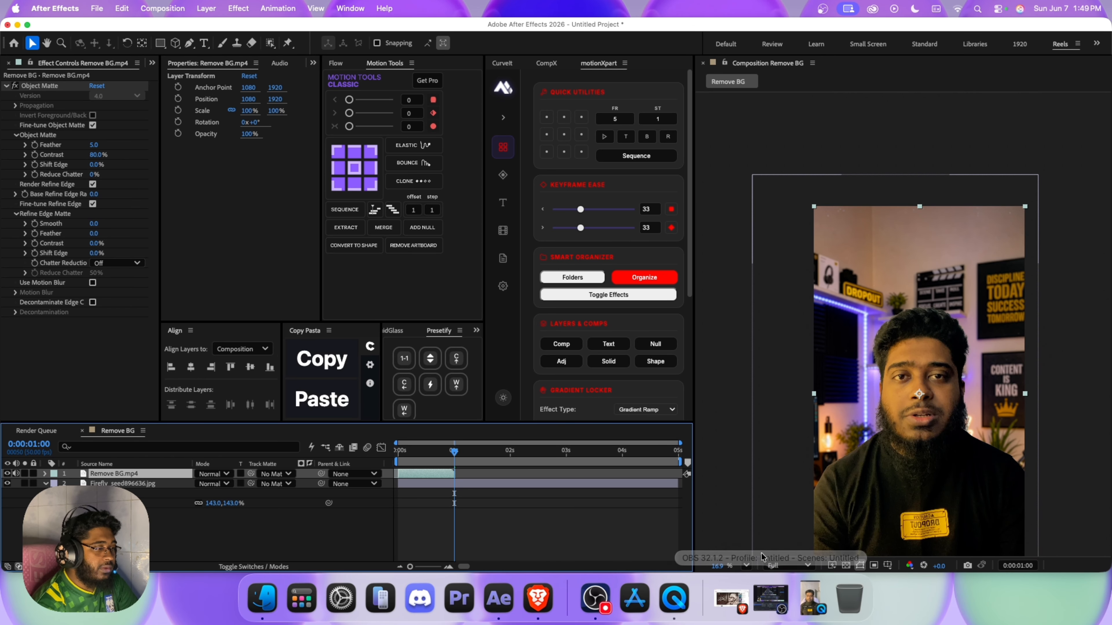
click(747, 566)
click(781, 354)
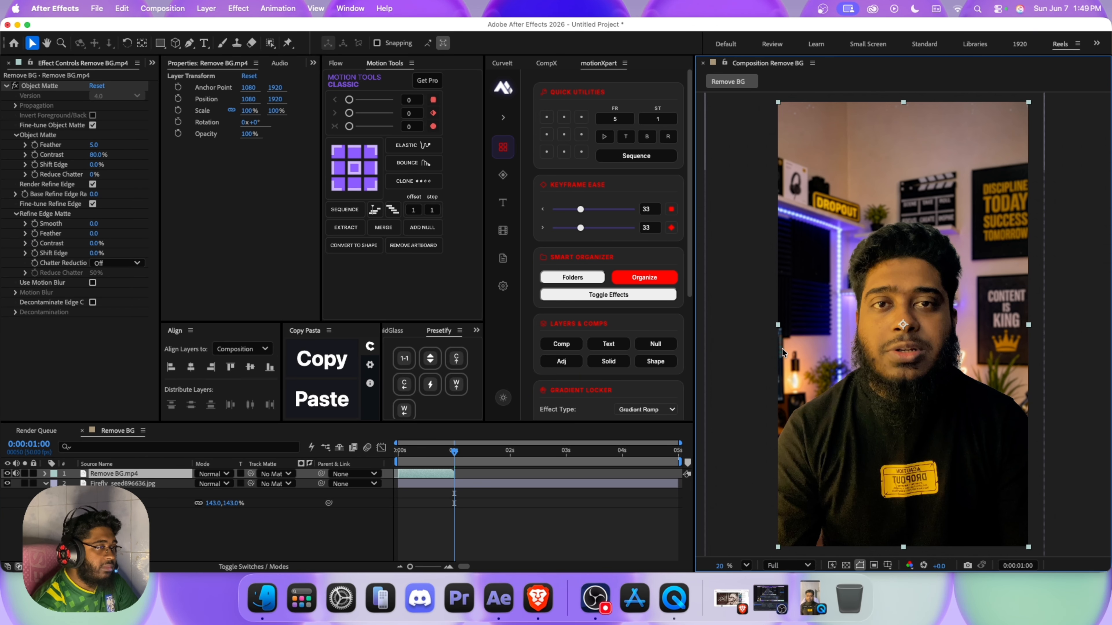
Step: Apply the Lumetri Color effect to the Remove BG.mp4 layer
click(100, 448)
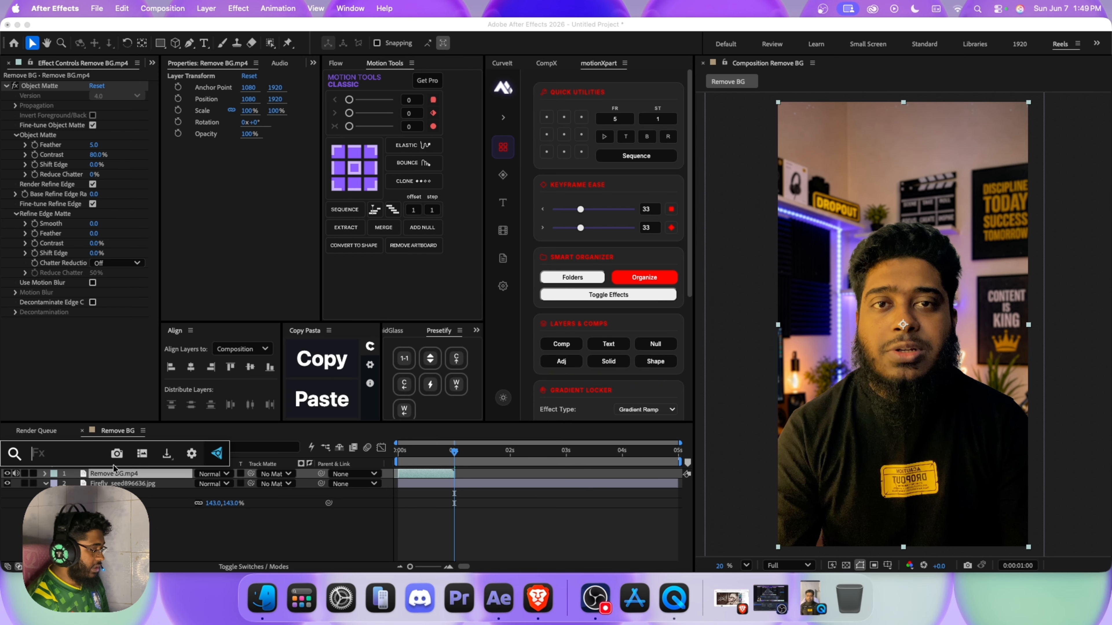
key(ctrl+space)
text(lum)
click(87, 474)
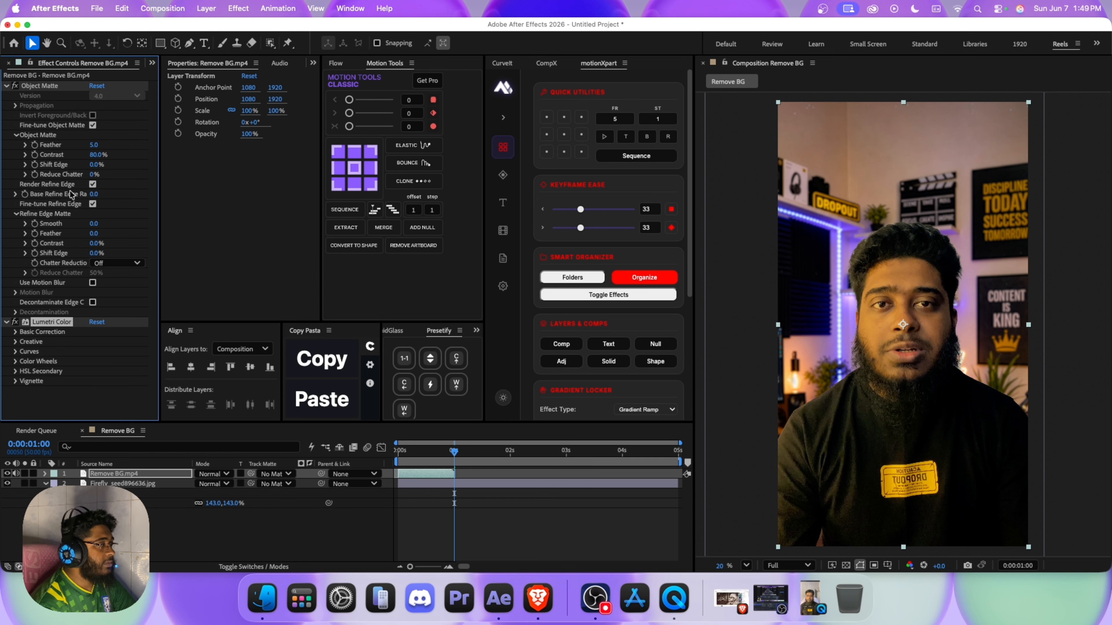
Step: Raise the Contrast in Lumetri Color's Basic Correction to 30 for the Remove BG.mp4 layer
click(16, 332)
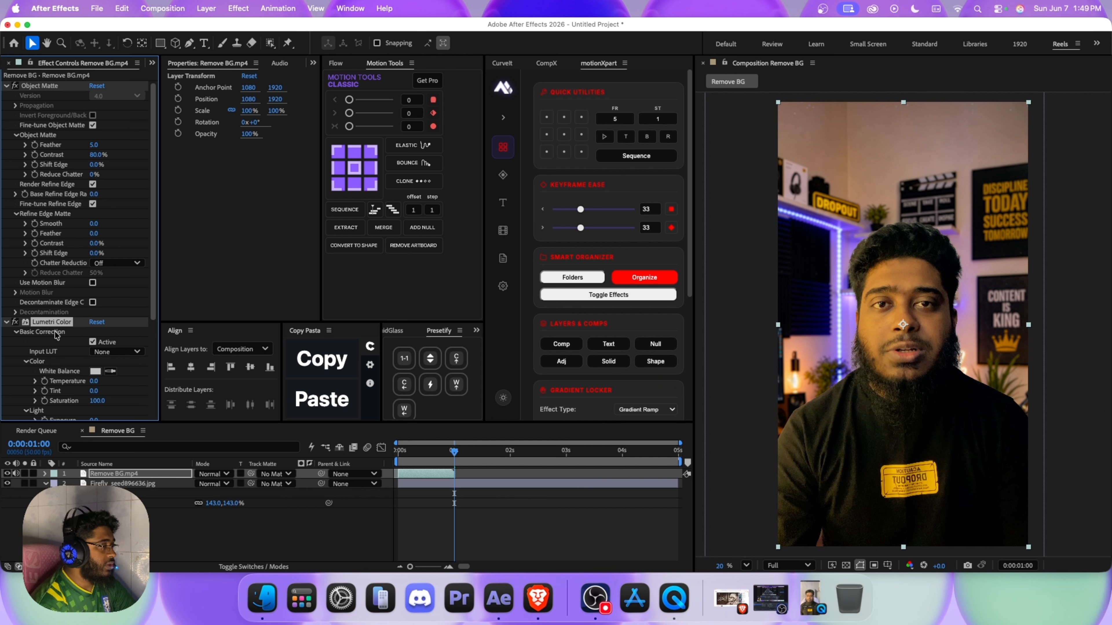
scroll(40, 337, down, 3)
drag(93, 307, 126, 314)
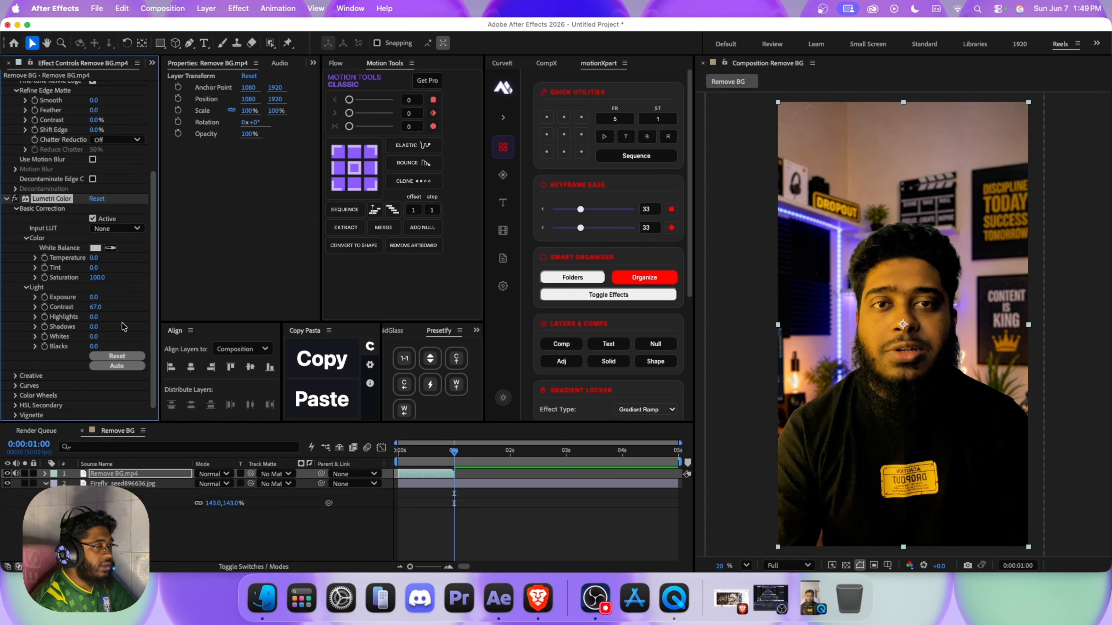
drag(109, 311, 90, 307)
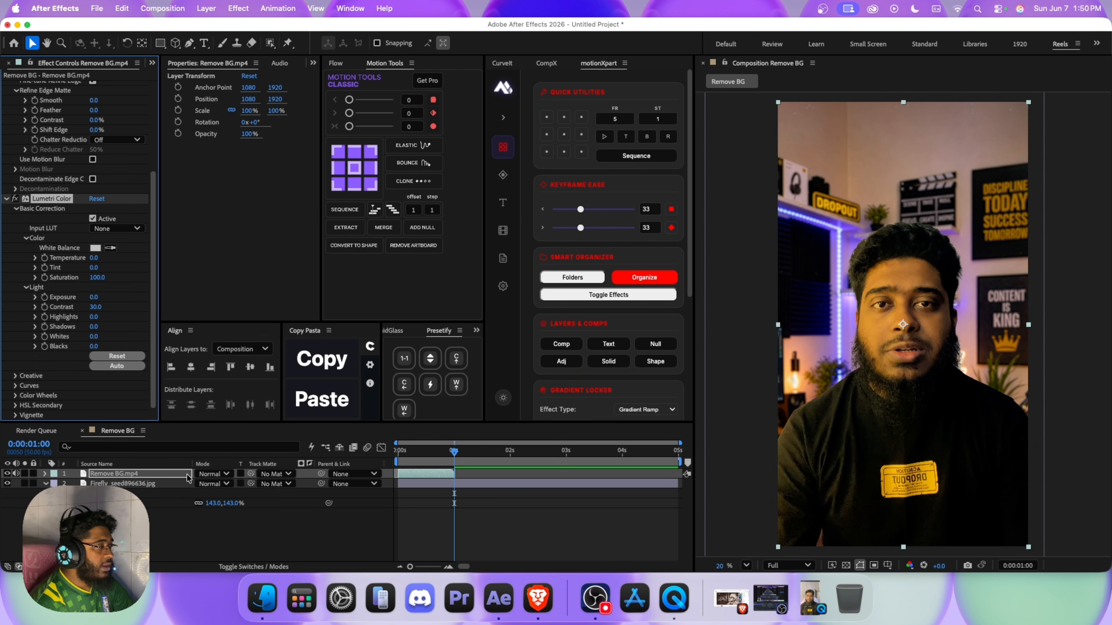
click(182, 534)
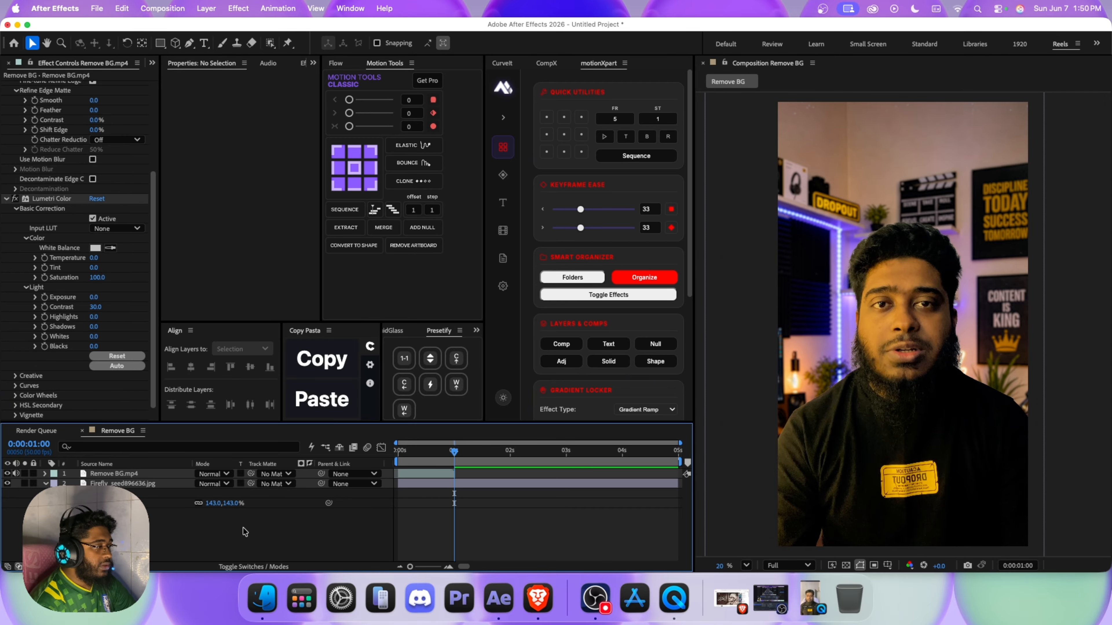
Step: Open the 2nd Reel.aep project and compare the Reels 02 composition with its lower video clip layer hidden and shown
click(262, 598)
click(664, 327)
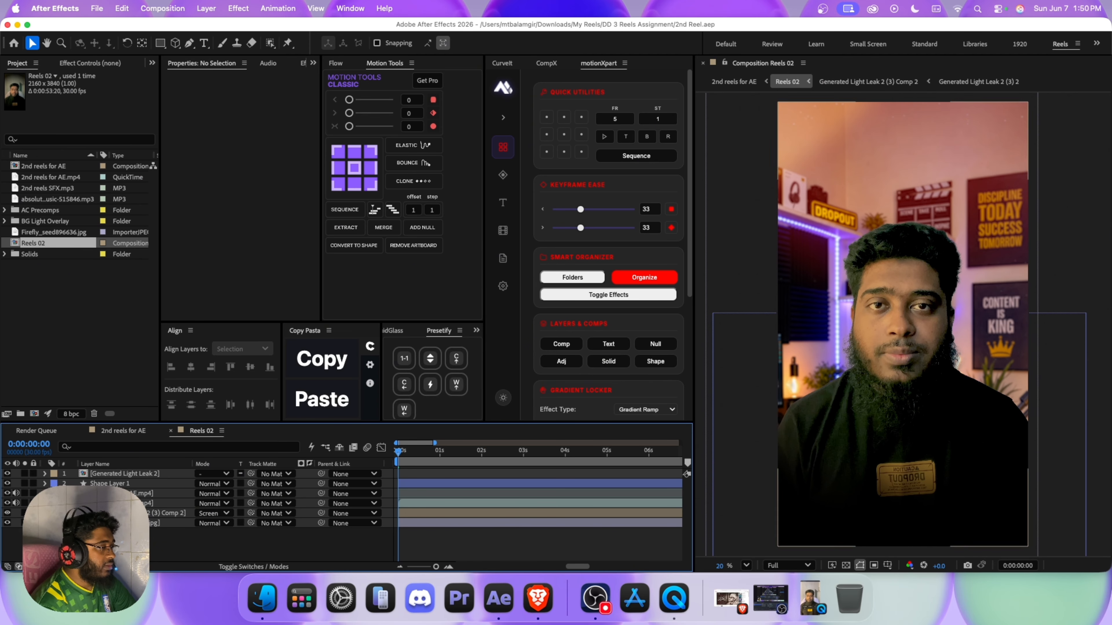
click(145, 493)
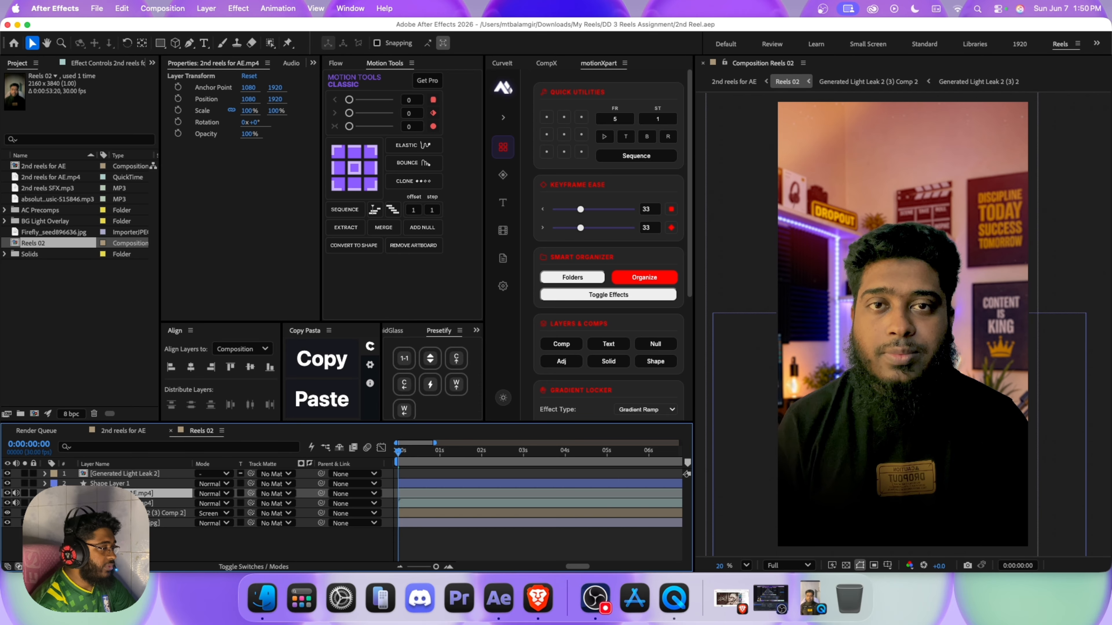
click(147, 504)
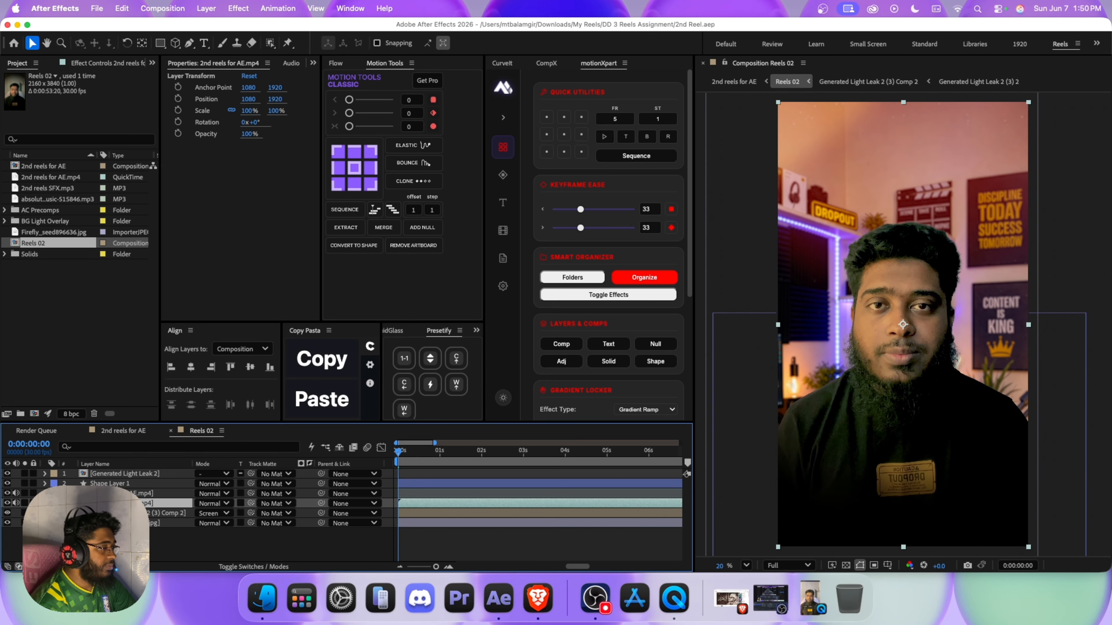
click(7, 503)
click(7, 504)
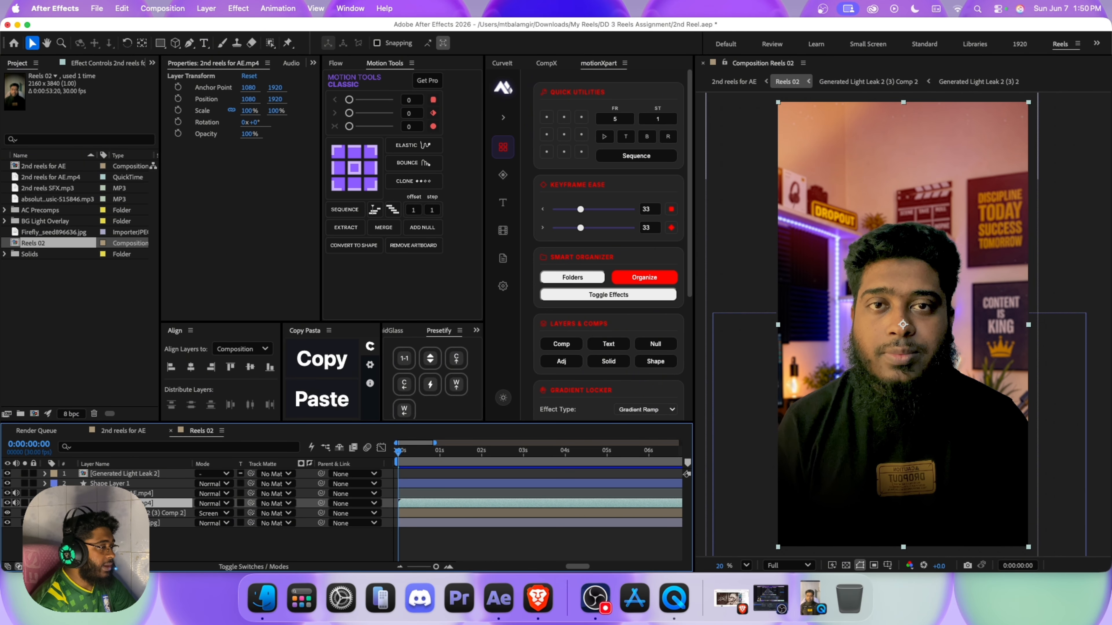
Step: Compare the Firefly background layer hidden and shown in Reels 02, and inspect its Gaussian Blur settings
click(171, 523)
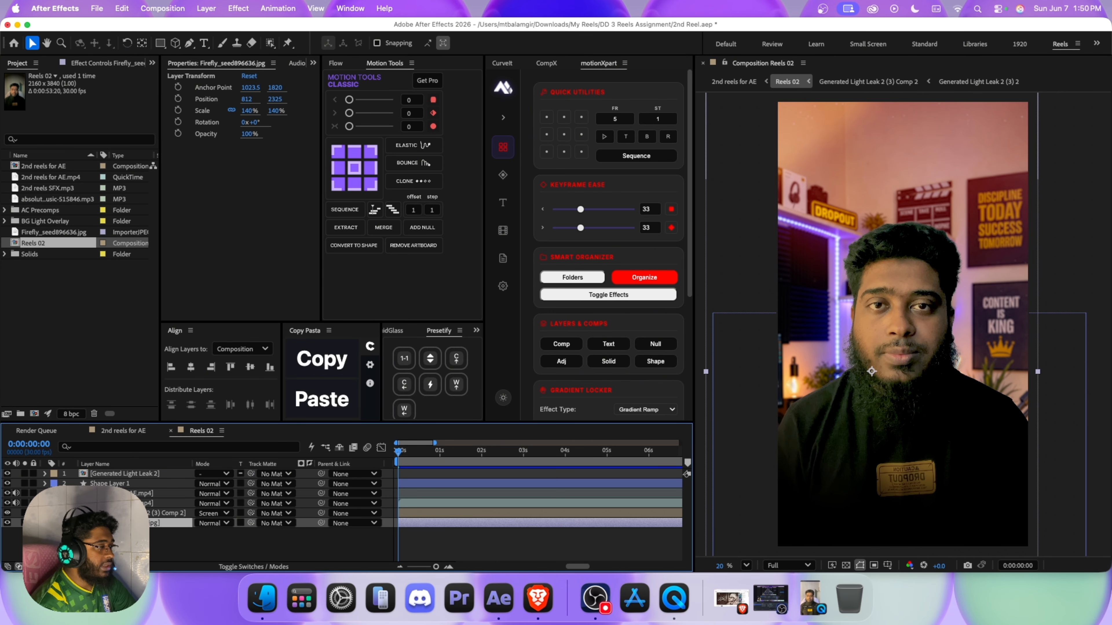
click(8, 523)
click(7, 523)
click(105, 63)
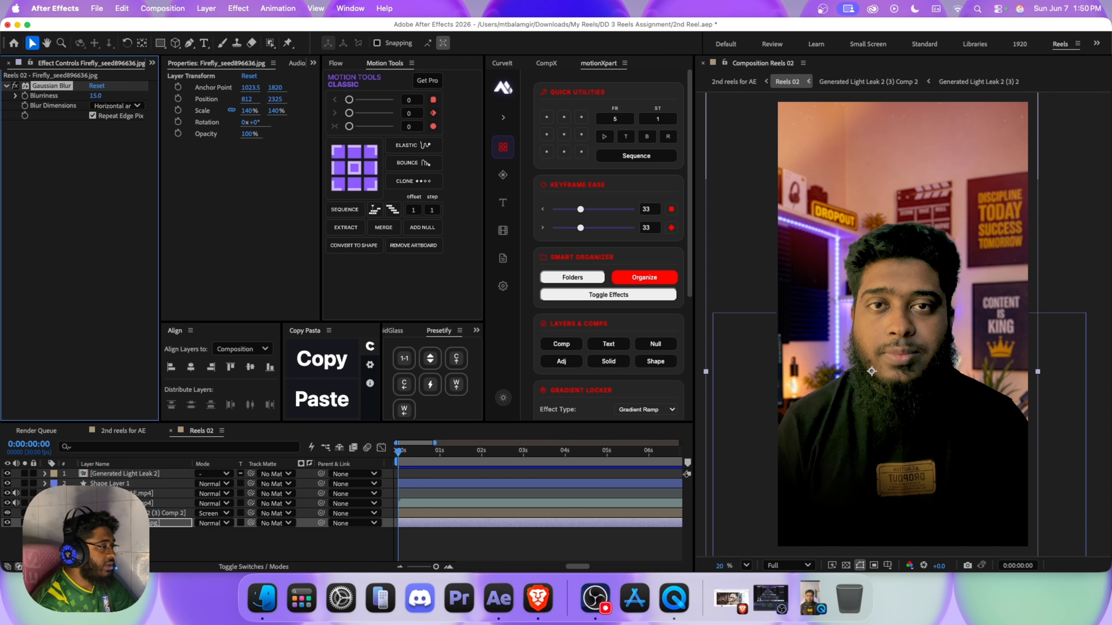
click(298, 545)
Step: Compare the background with the Screen-mode Generated Light Leak 2 (3) Comp 2 layer hidden and shown, and deselect it
click(132, 514)
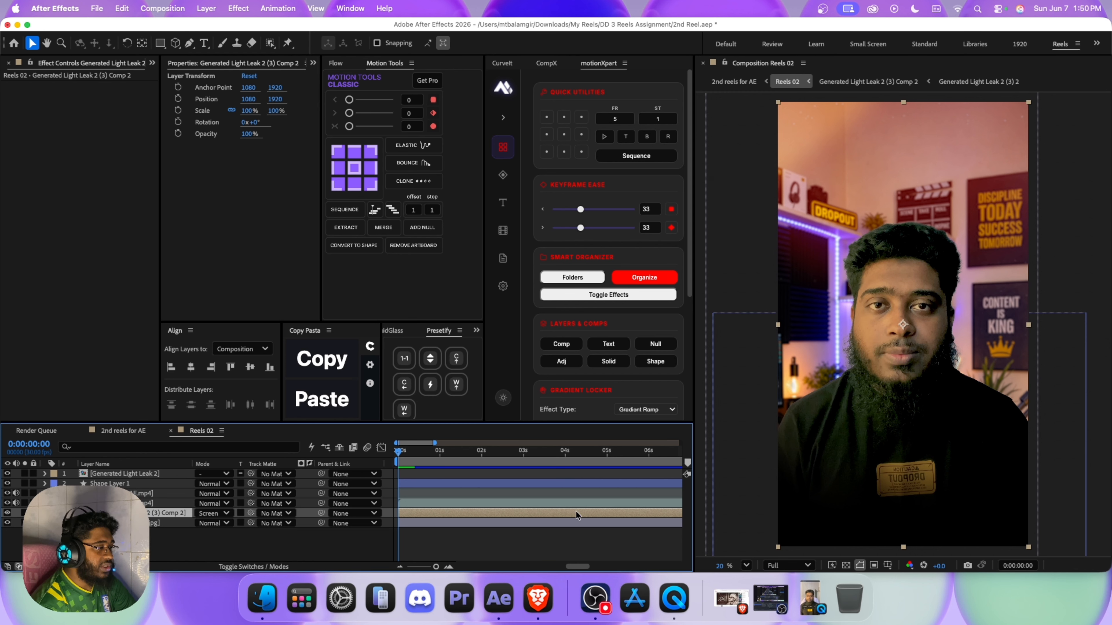
click(7, 514)
click(8, 515)
click(8, 515)
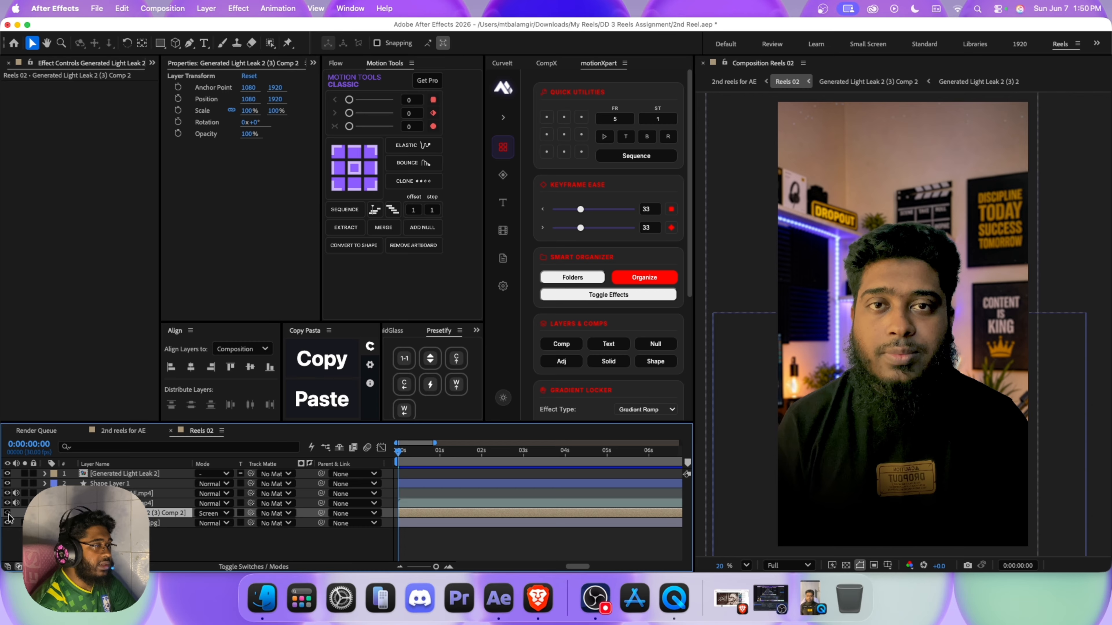
click(7, 515)
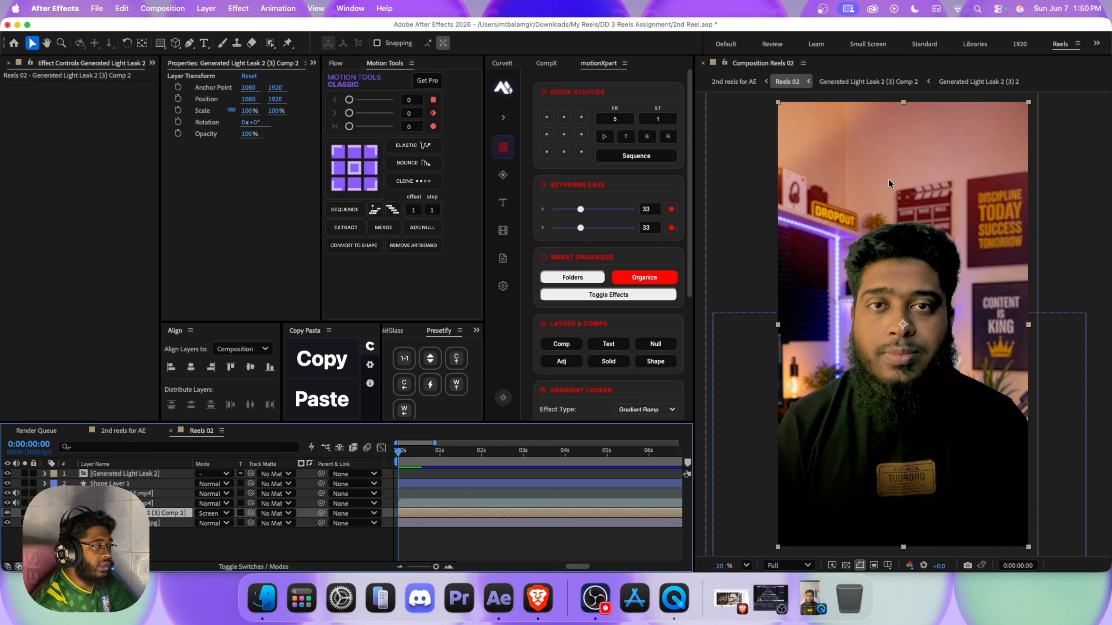
key(super+shift+a)
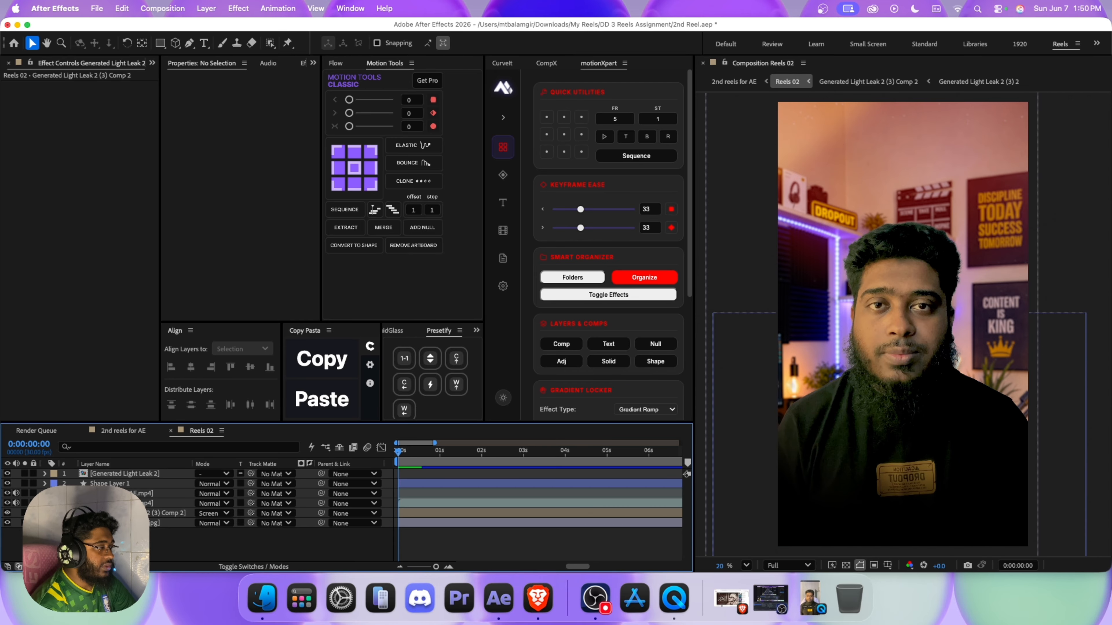
Step: Compare Reels 02 with Shape Layer 1 hidden and shown, and examine how the shape covers the lower part of the frame
click(126, 484)
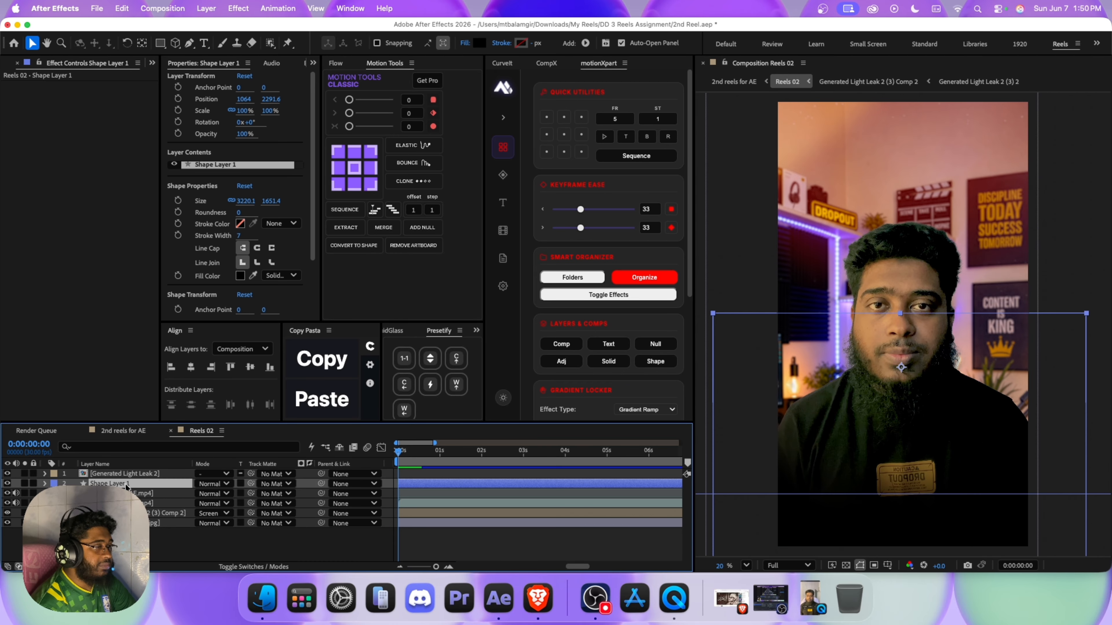
click(8, 484)
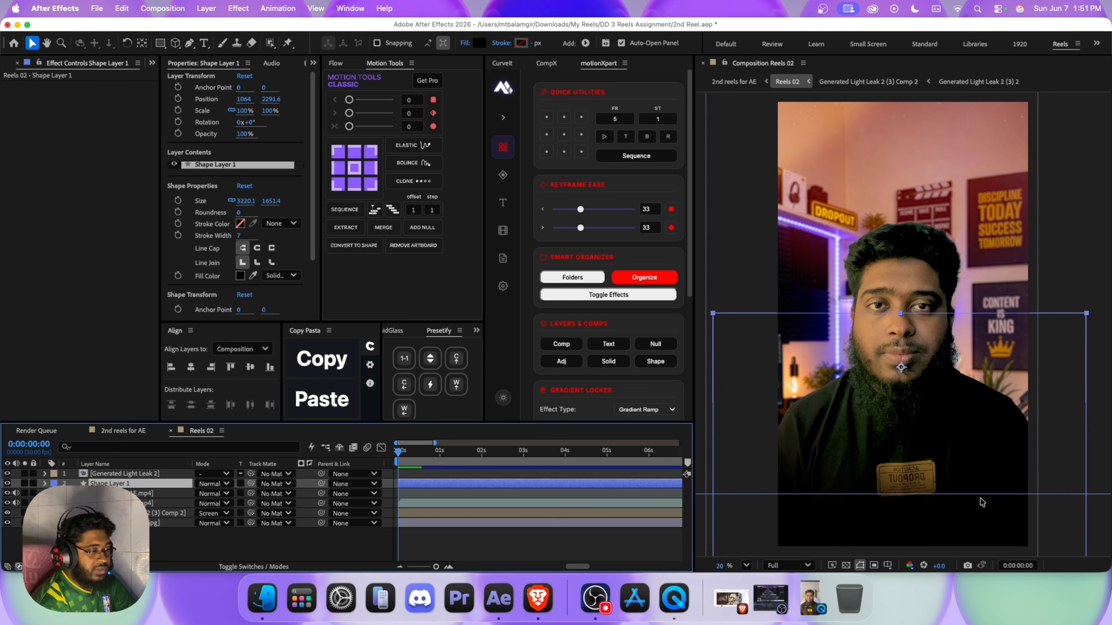
scroll(862, 410, down, 3)
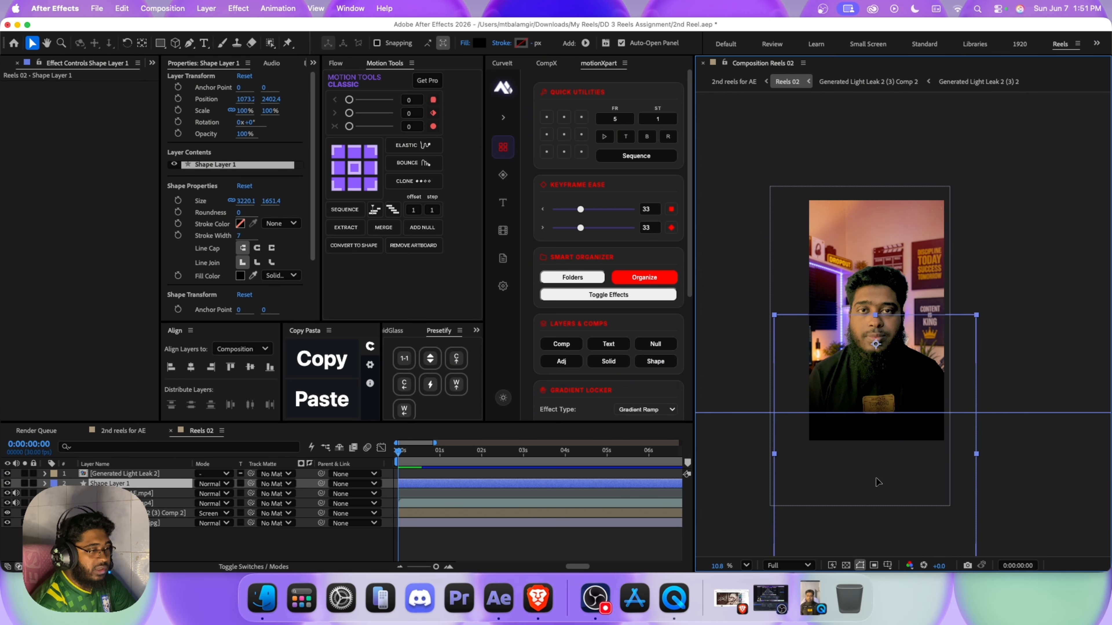
Step: Undo the last move of Shape Layer 1, deselect it, and fit the whole Reels 02 frame in the viewer
click(365, 543)
key(super+z)
key(super+z)
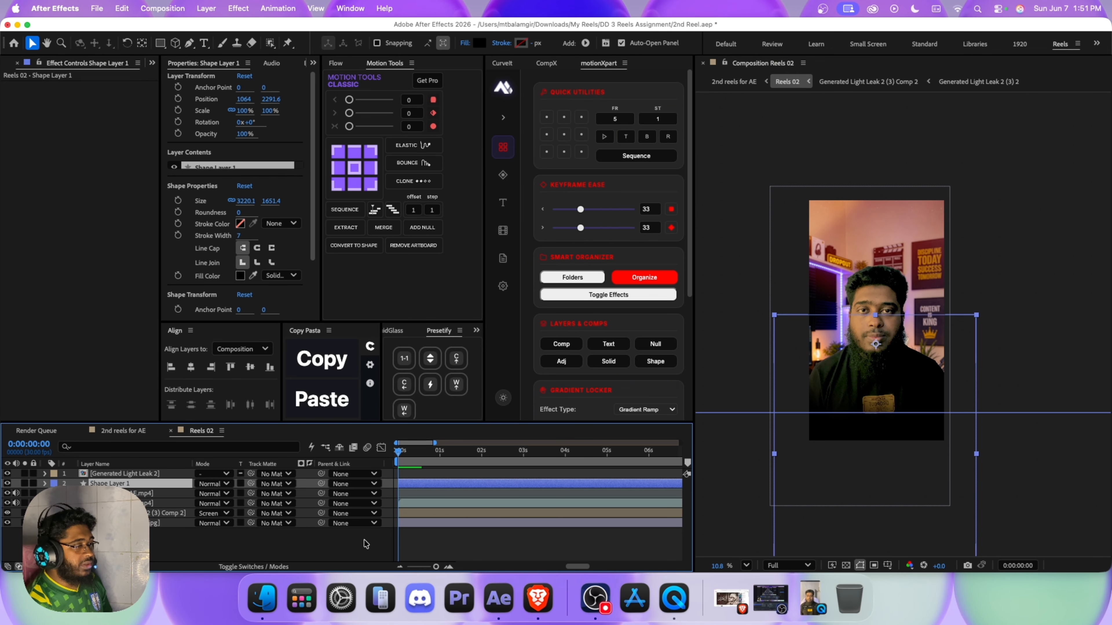
click(366, 545)
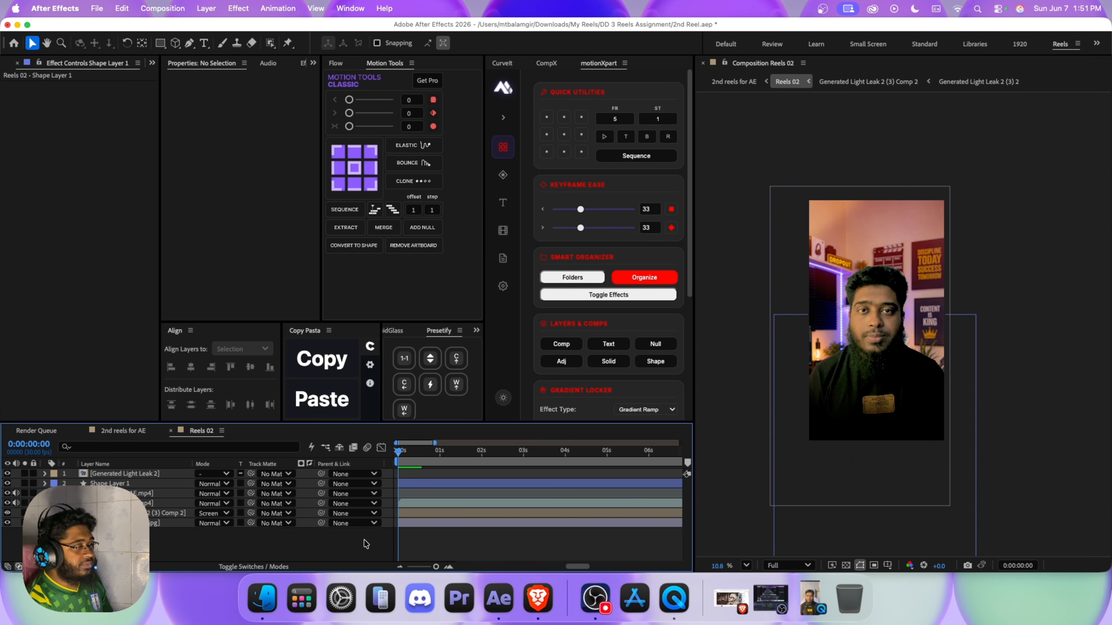
click(747, 566)
click(762, 349)
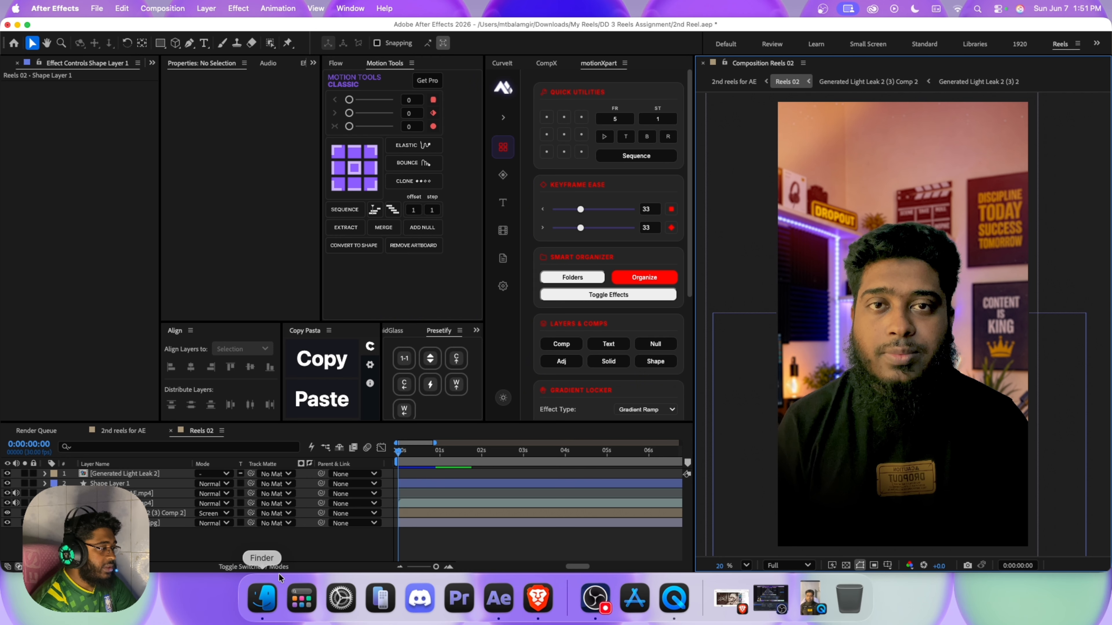
Step: Switch to Finder, open the raw clip 02.mp4 from DD 3 Reels Assignment to compare it with Reels 02, and return to After Effects
click(264, 597)
drag(752, 200, 547, 155)
drag(598, 399, 690, 401)
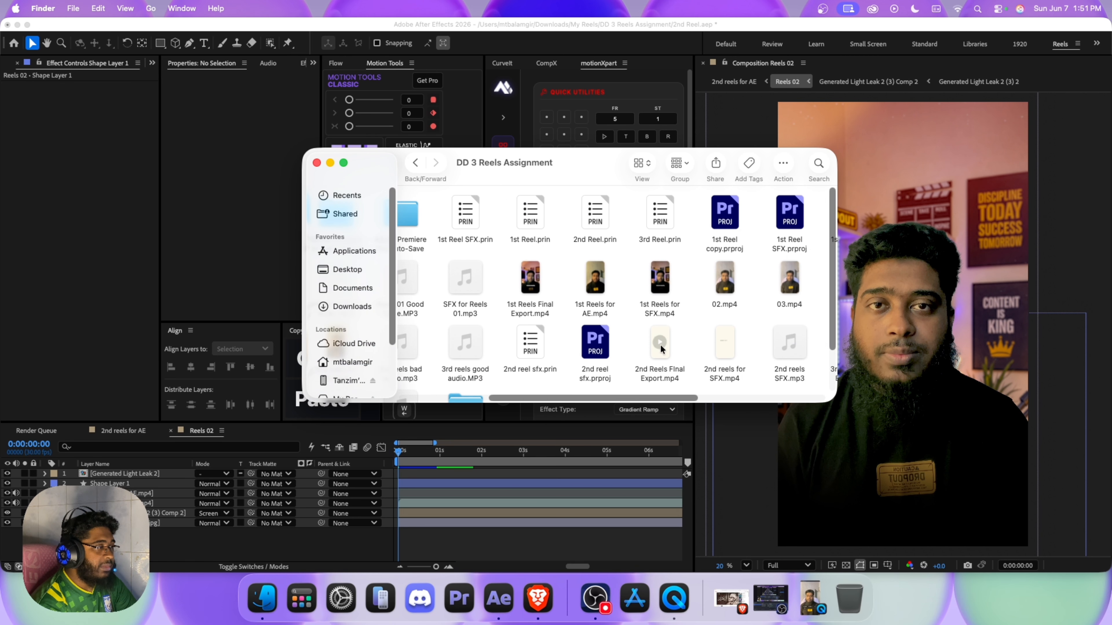
double_click(728, 287)
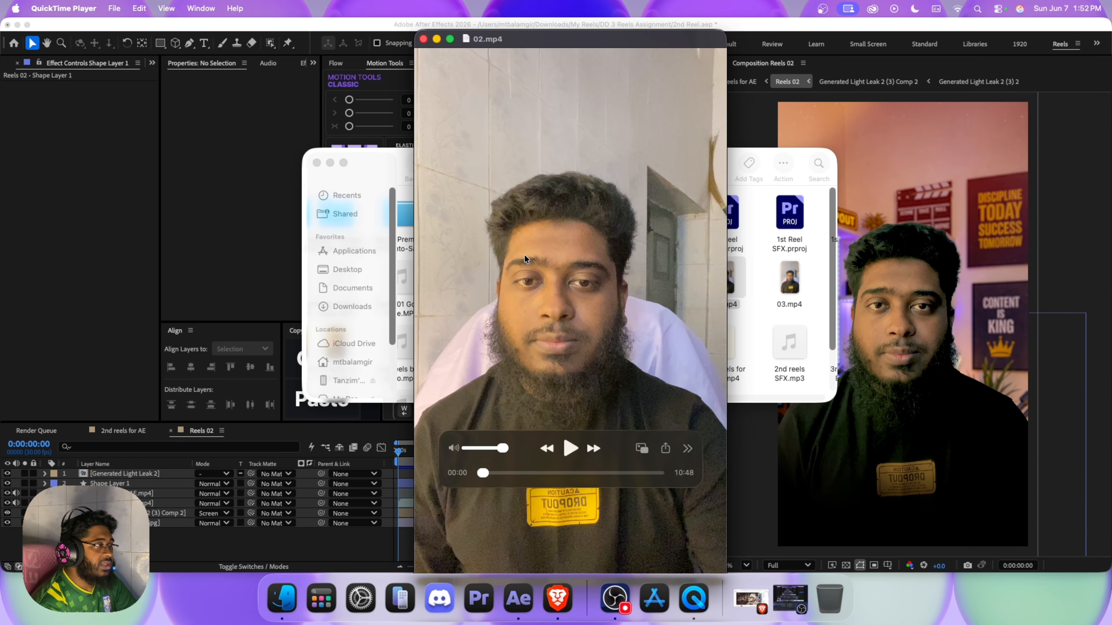
click(438, 40)
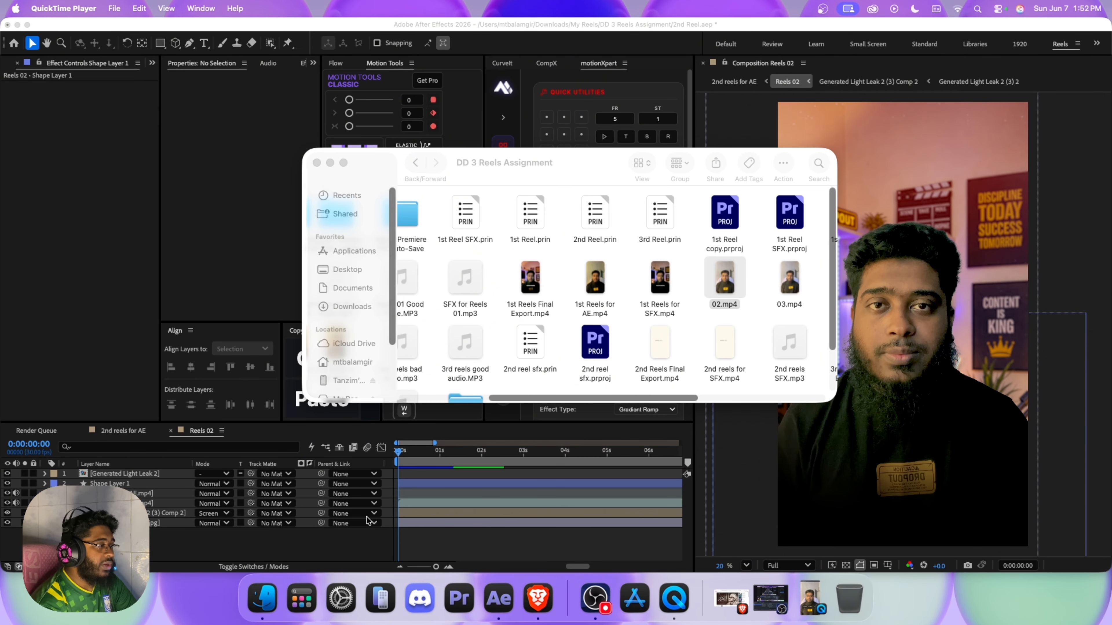
click(365, 545)
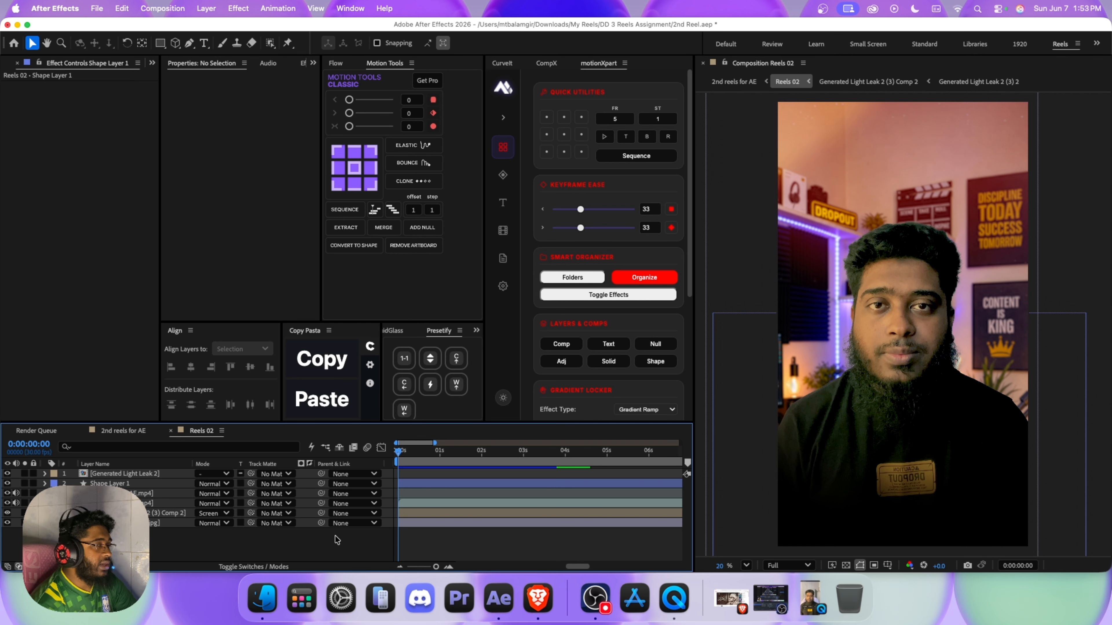
click(273, 166)
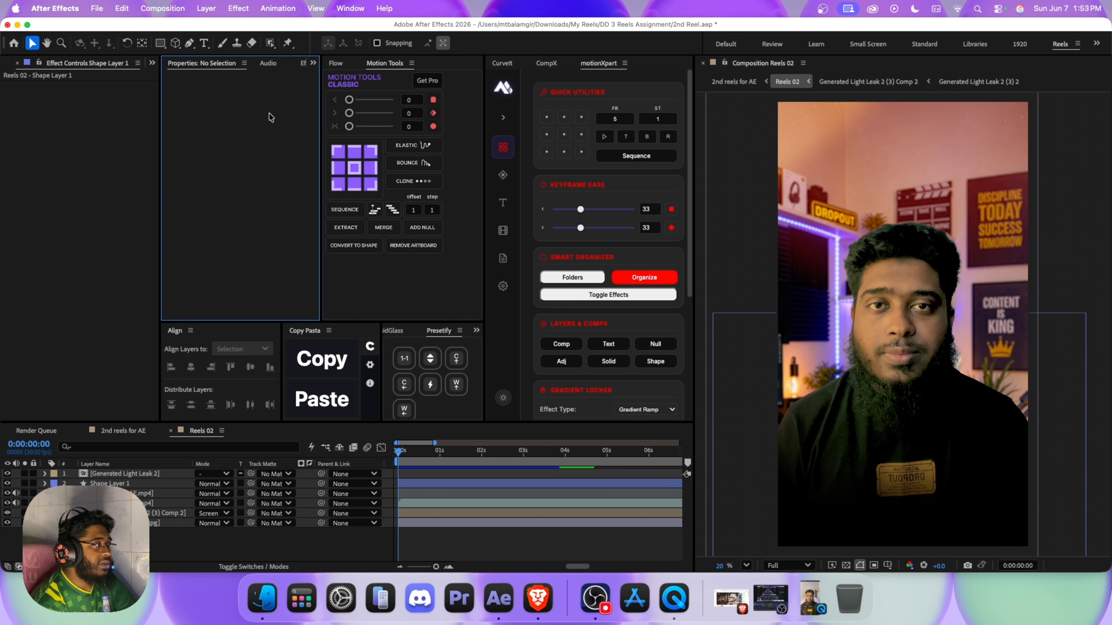